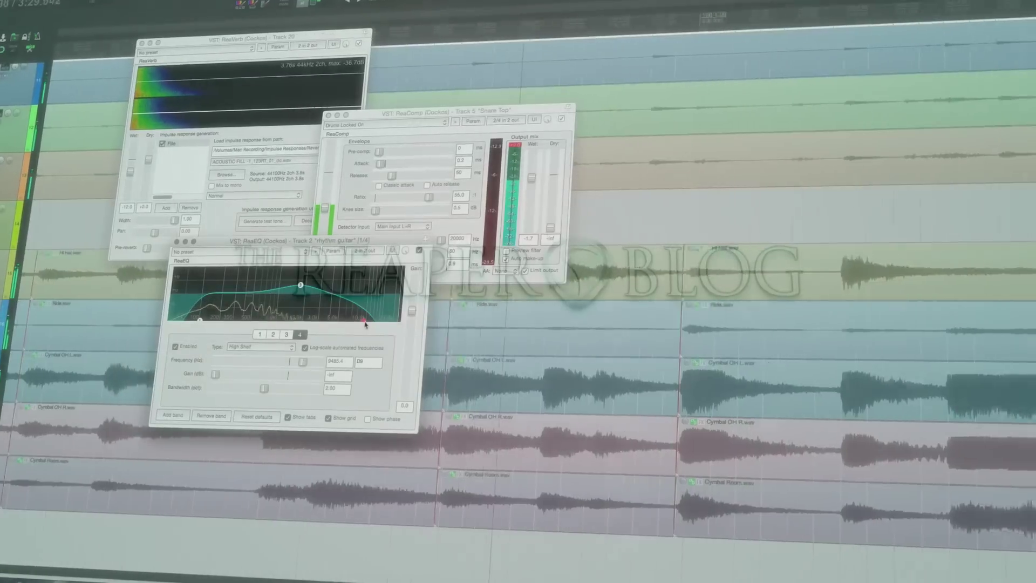
# Move ReaEQ band 4's high-shelf node from 9485.4 Hz up to about 18533 Hz.
pyautogui.moveTo(365, 324); pyautogui.dragTo(391, 323)
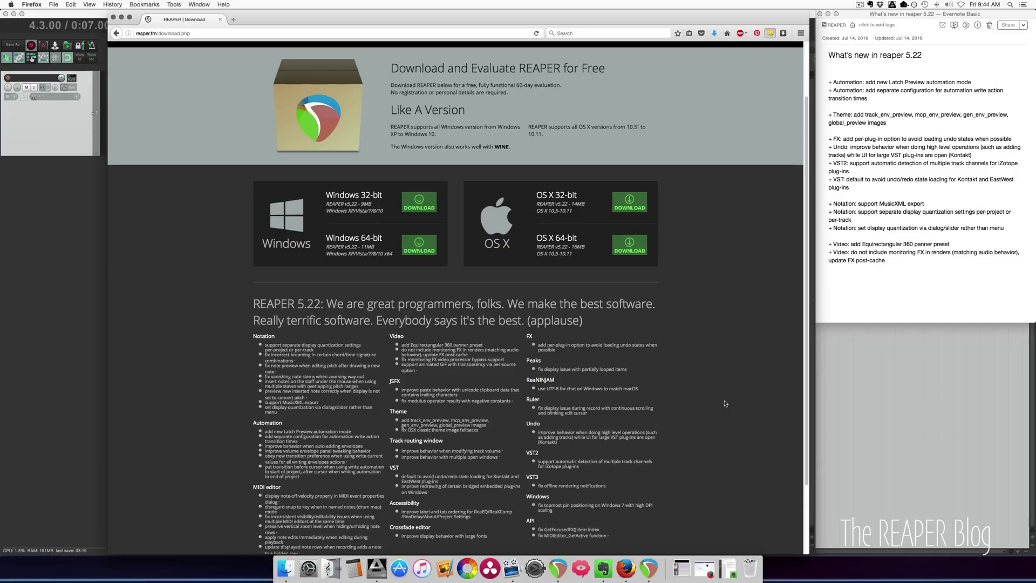
pyautogui.scroll(2, 724, 403)
pyautogui.scroll(1, 724, 404)
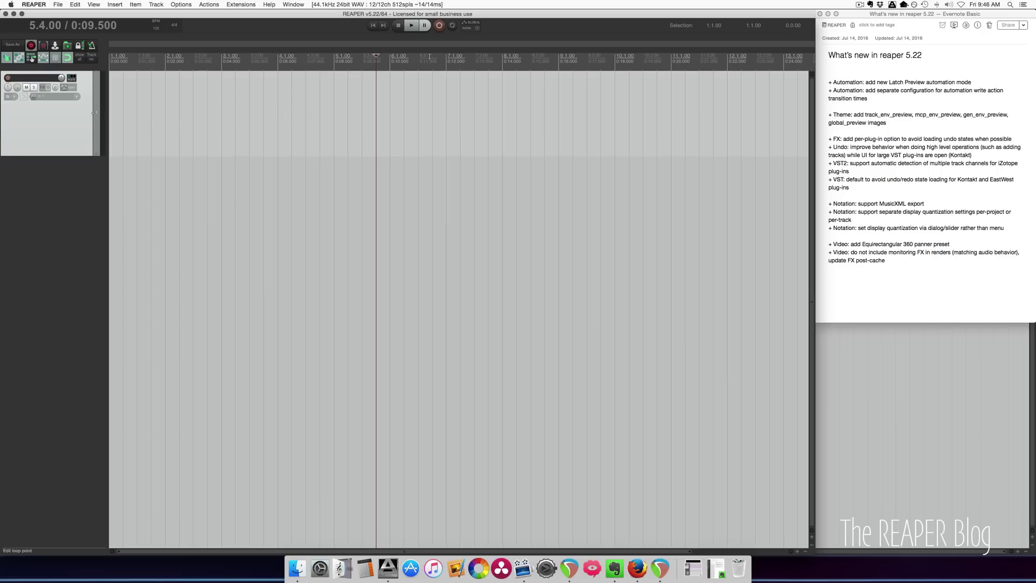
pyautogui.click(63, 87)
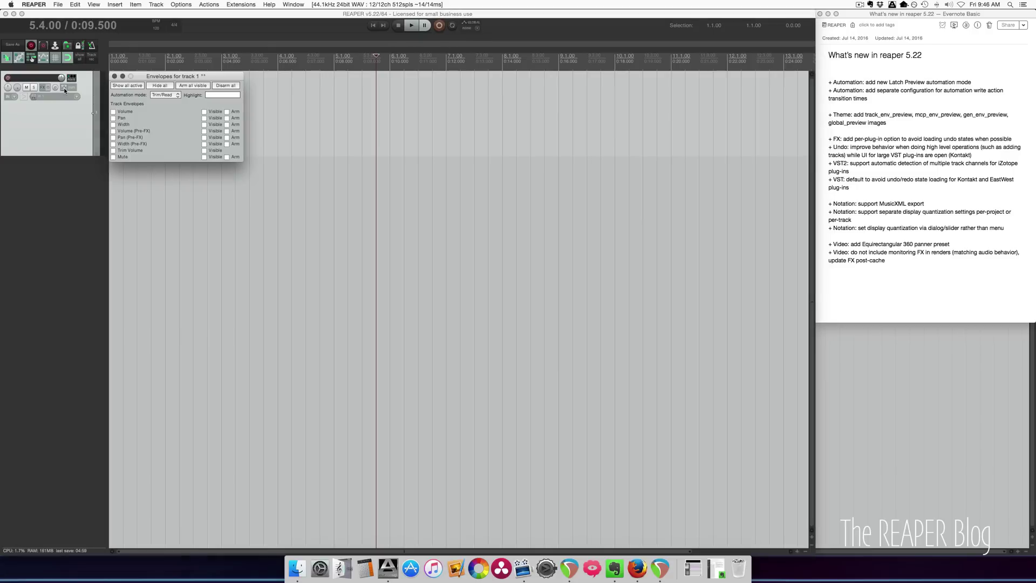
pyautogui.click(172, 96)
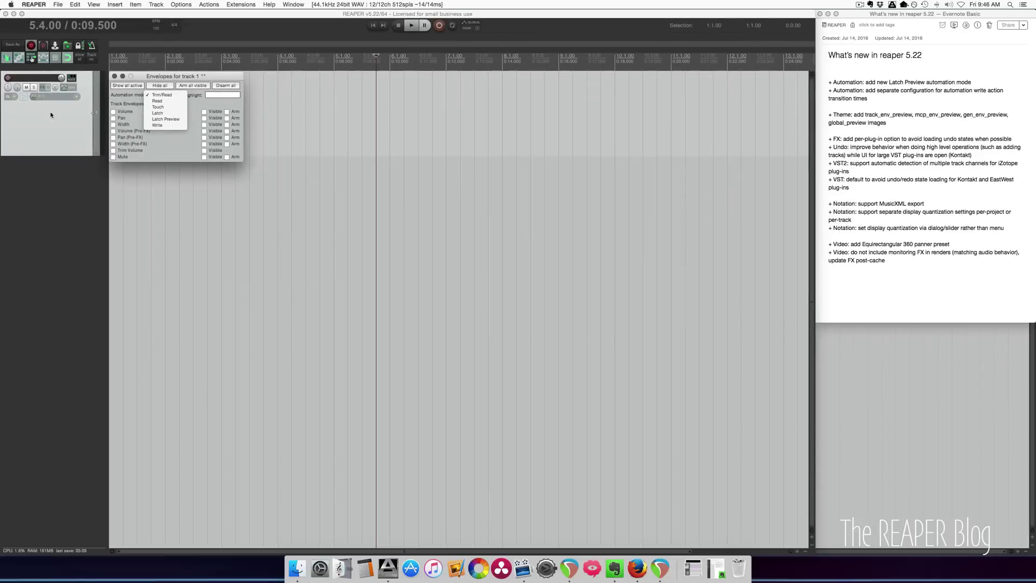
pyautogui.click(51, 115)
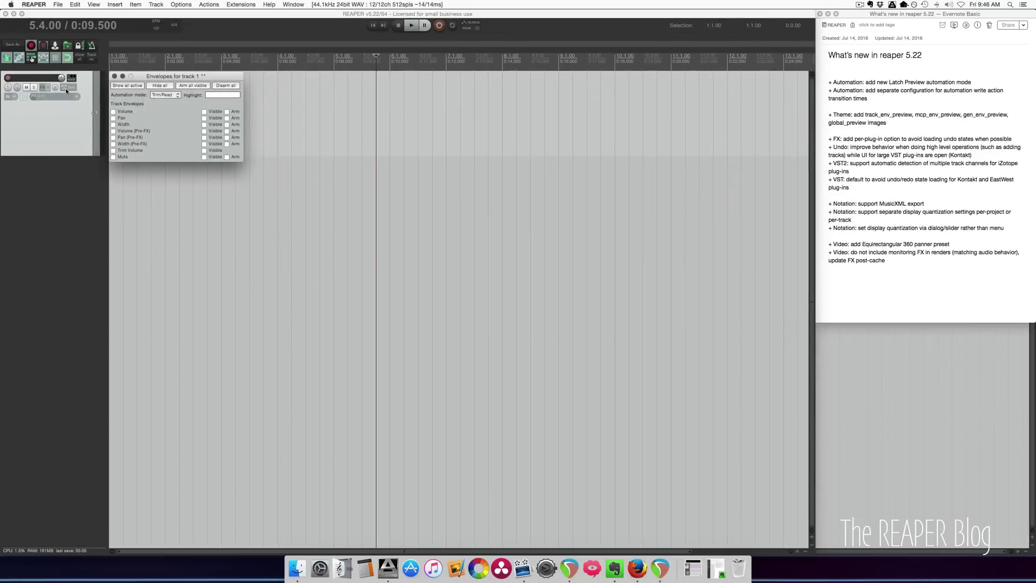
pyautogui.rightClick(66, 89)
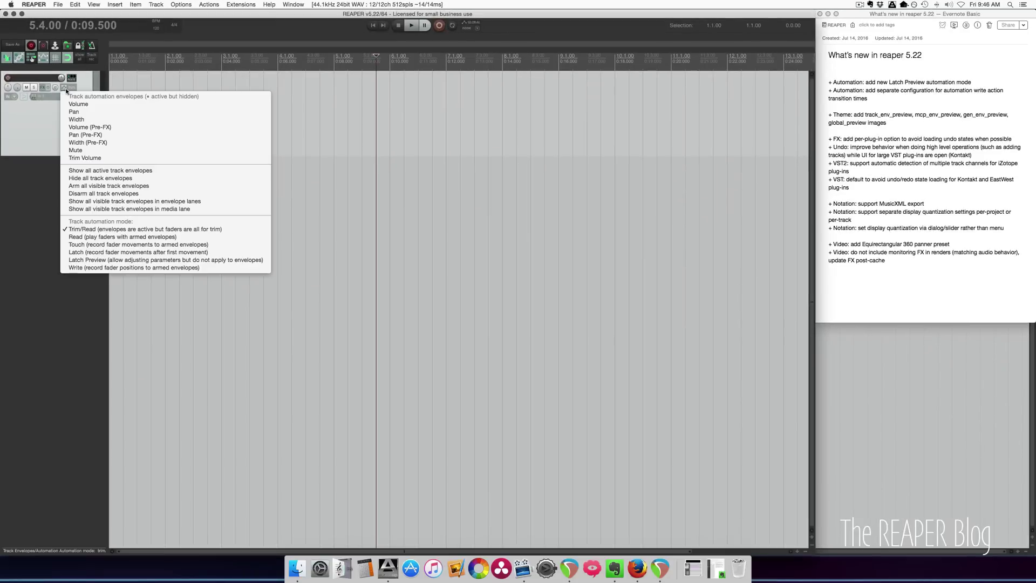
pyautogui.click(96, 260)
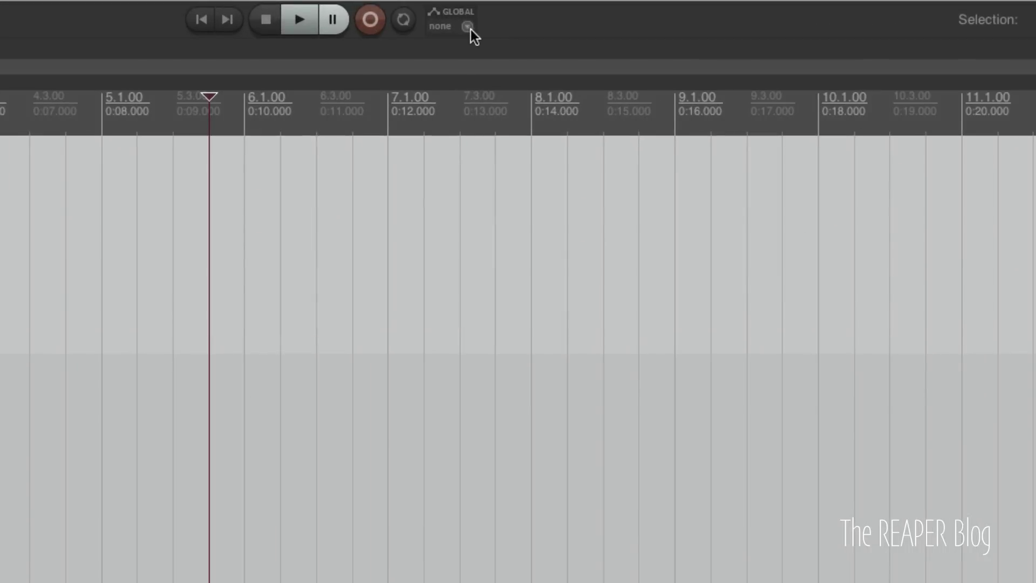
# Review the GLOBAL automation override choices, leaving the override set to none.
pyautogui.click(476, 28)
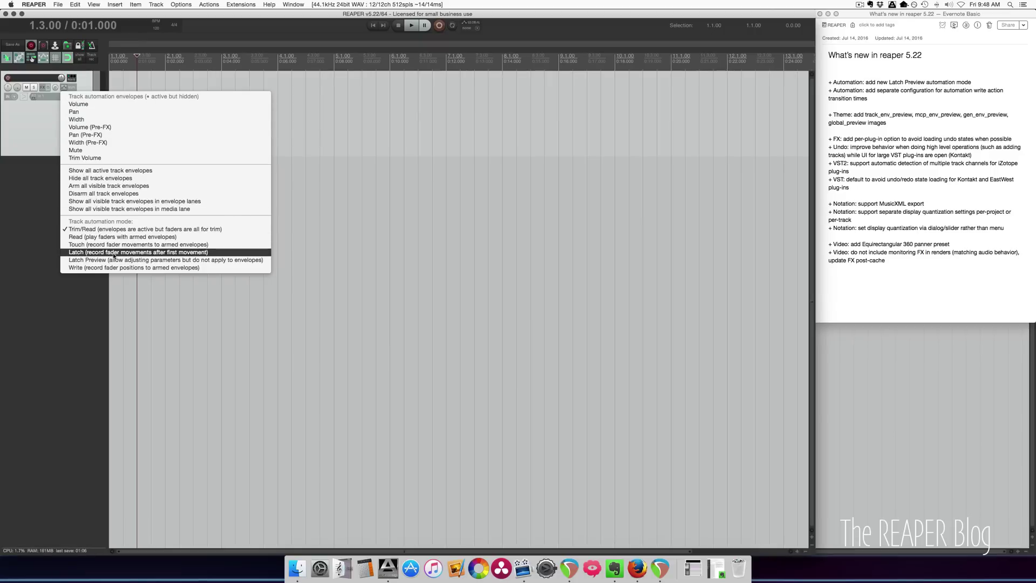
# Set track 1 to Latch mode and place the edit cursor at 0:01.5.
pyautogui.click(114, 253)
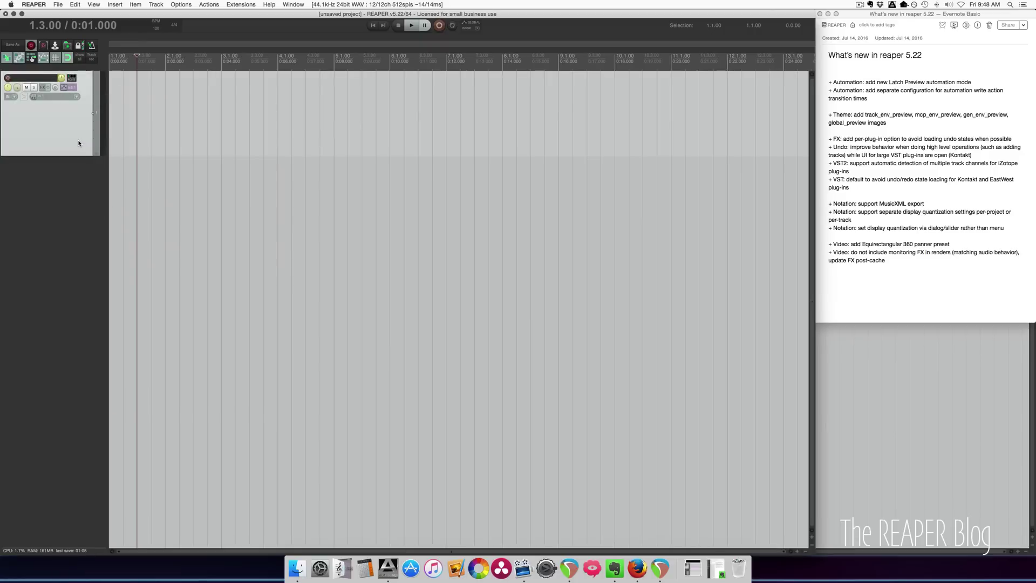
pyautogui.click(221, 117)
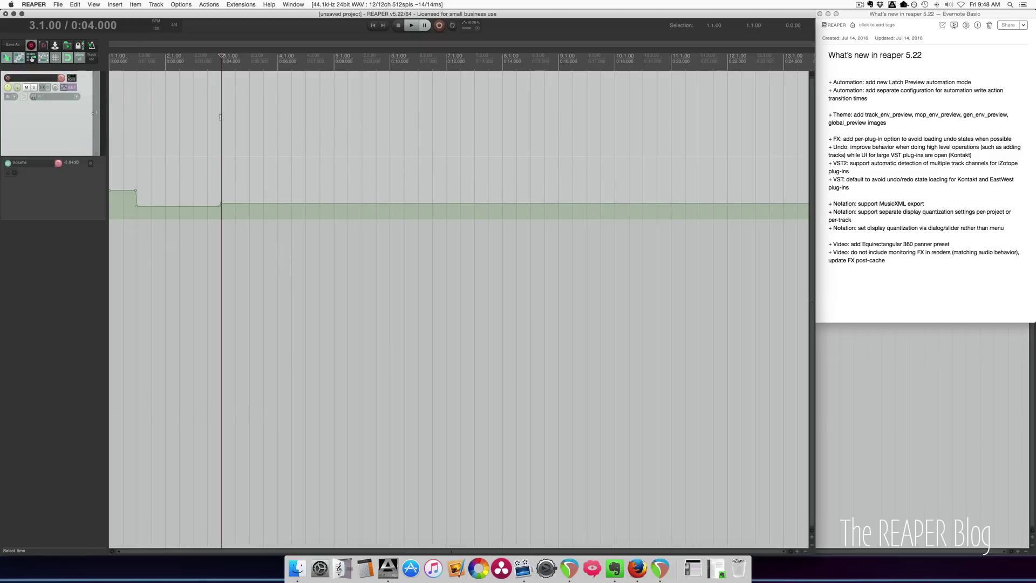
pyautogui.click(280, 133)
pyautogui.click(335, 126)
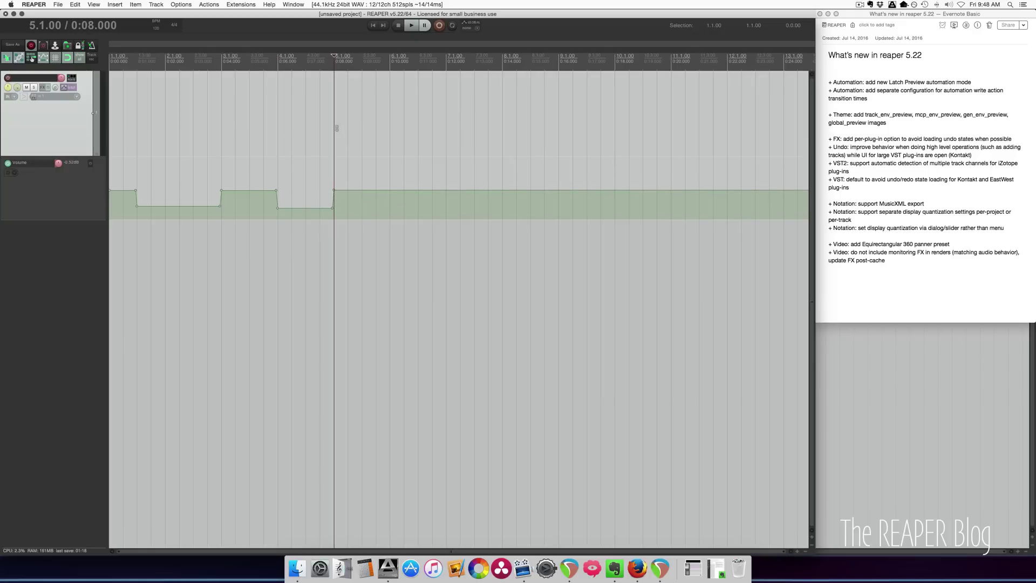
pyautogui.click(153, 155)
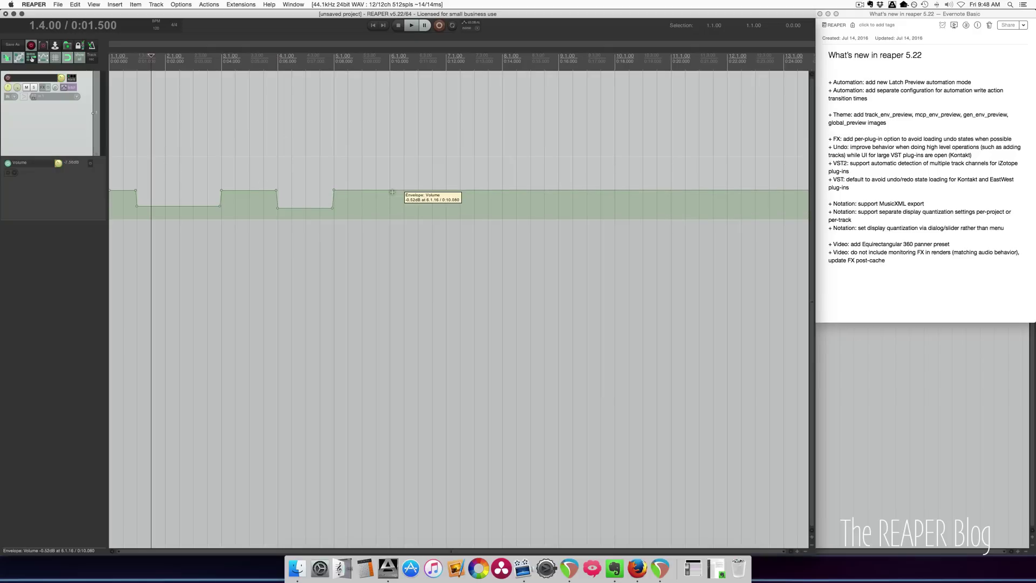
# Raise then lower the volume fader at 0:01.5 and play back to write the envelope.
pyautogui.moveTo(176, 215); pyautogui.dragTo(163, 203)
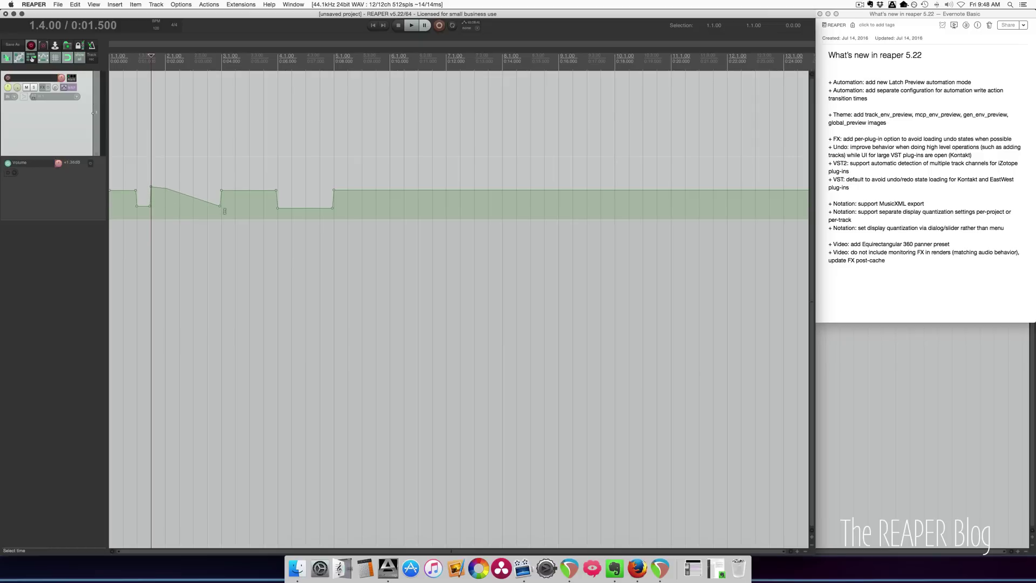
pyautogui.moveTo(224, 211); pyautogui.dragTo(204, 196)
pyautogui.press('space')
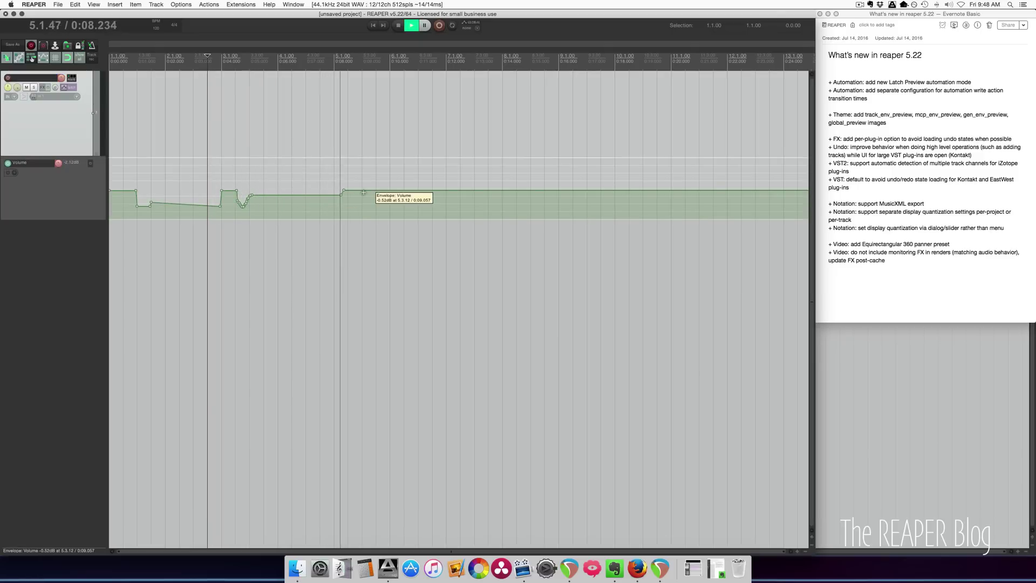
pyautogui.press('space')
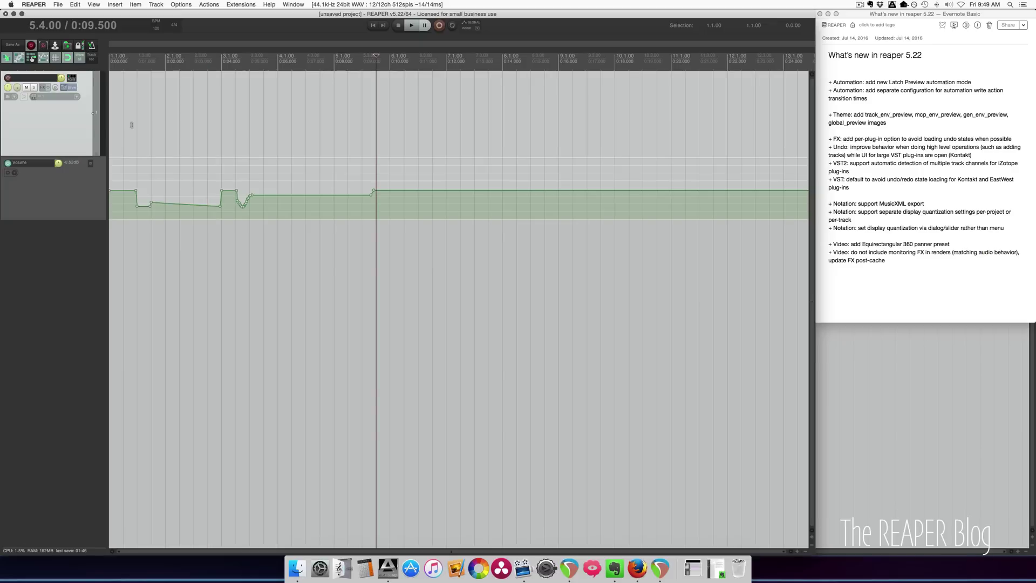
pyautogui.click(184, 175)
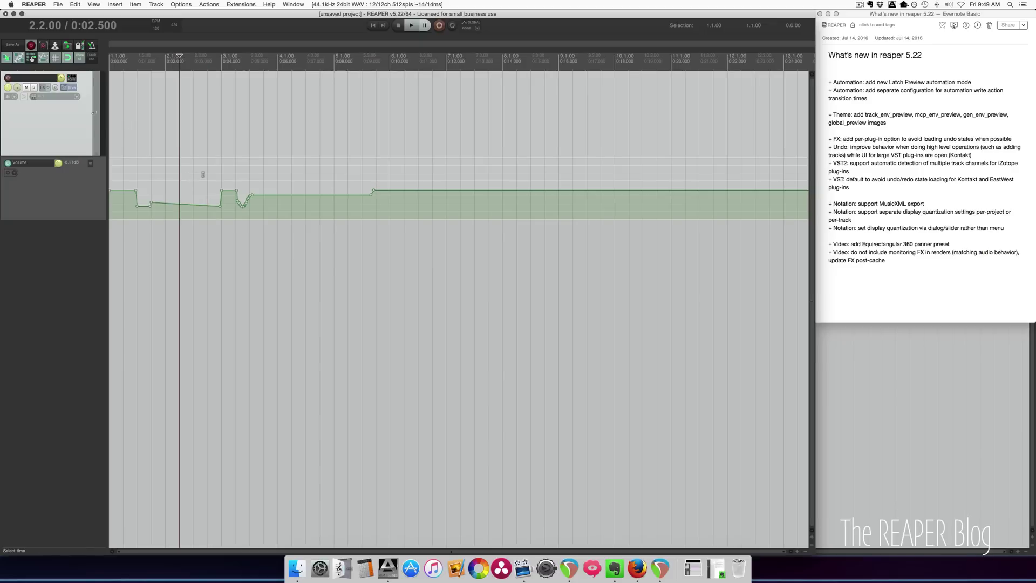
pyautogui.click(235, 159)
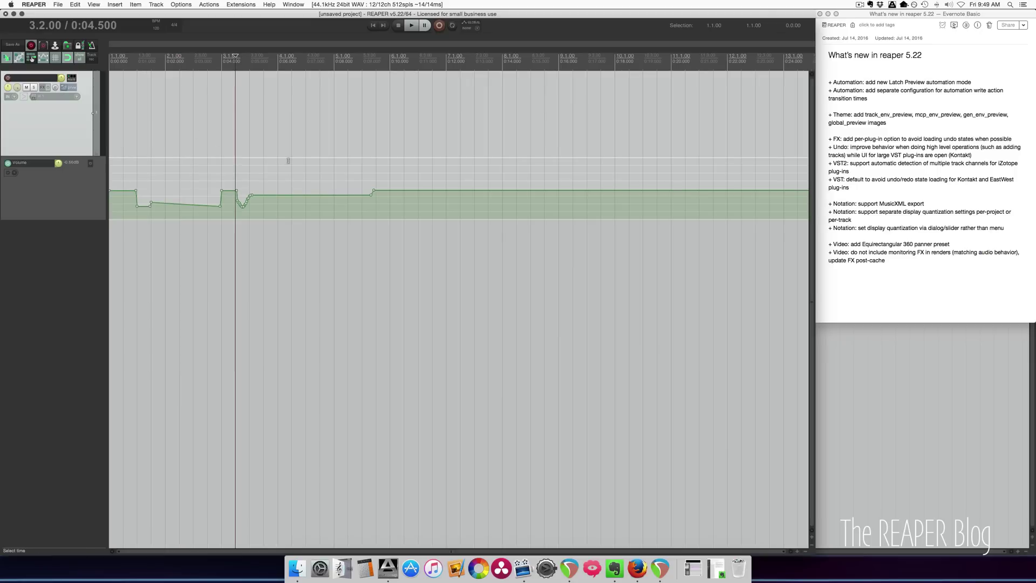
pyautogui.click(288, 162)
pyautogui.click(235, 163)
pyautogui.click(193, 162)
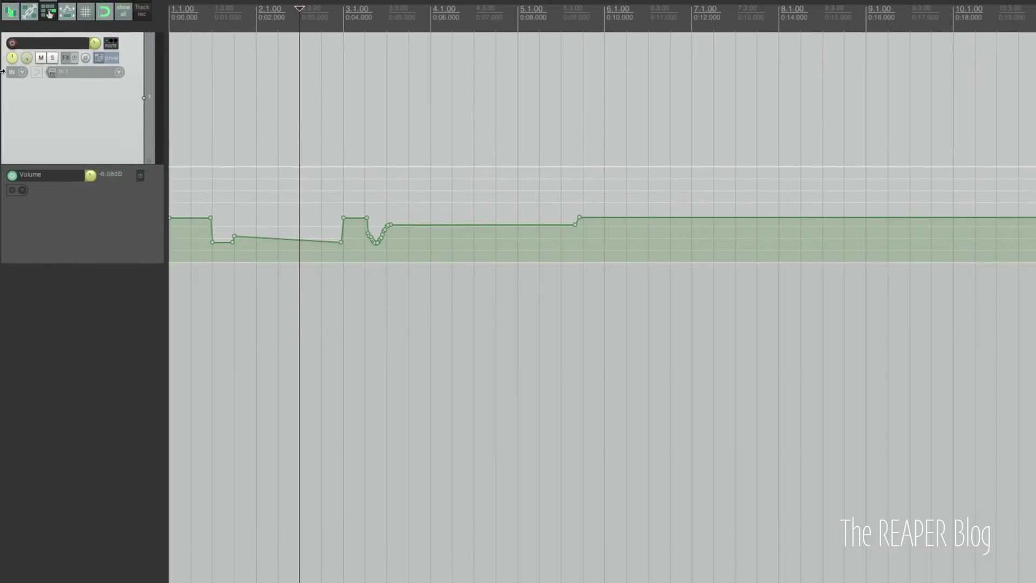
pyautogui.click(218, 202)
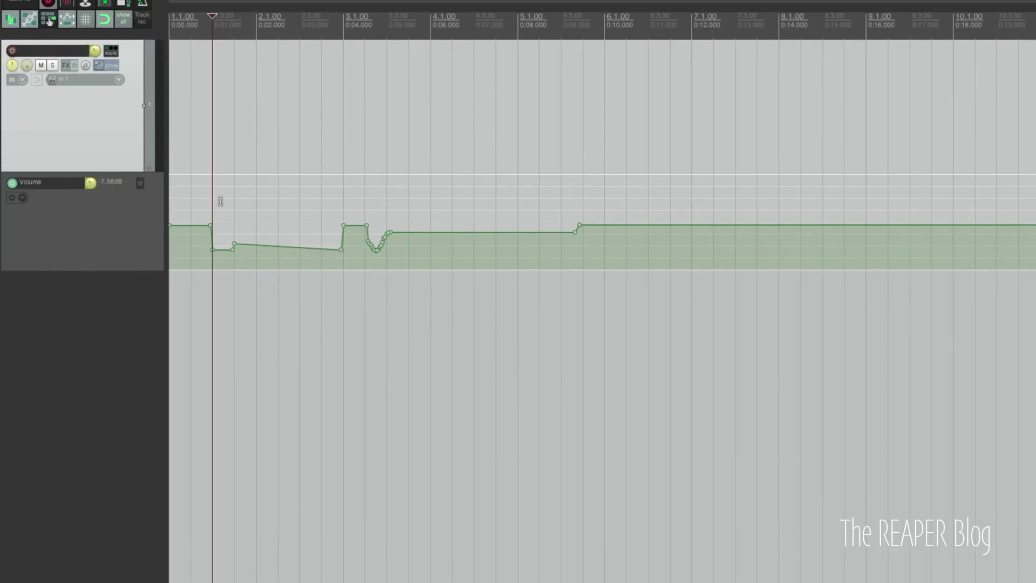
pyautogui.click(199, 199)
pyautogui.click(262, 201)
pyautogui.moveTo(274, 201); pyautogui.dragTo(510, 201)
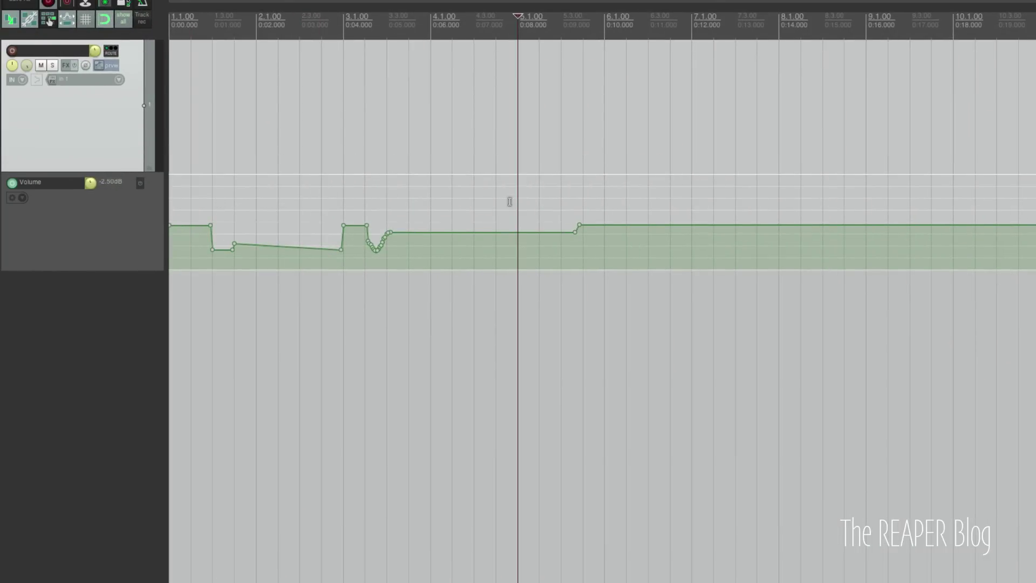
pyautogui.click(232, 186)
pyautogui.click(220, 180)
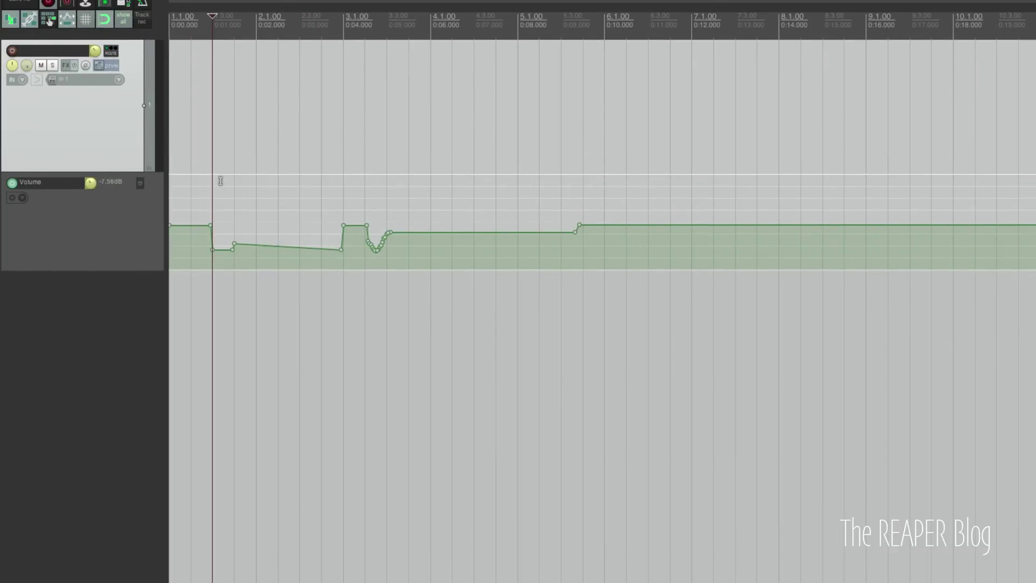
pyautogui.press('space')
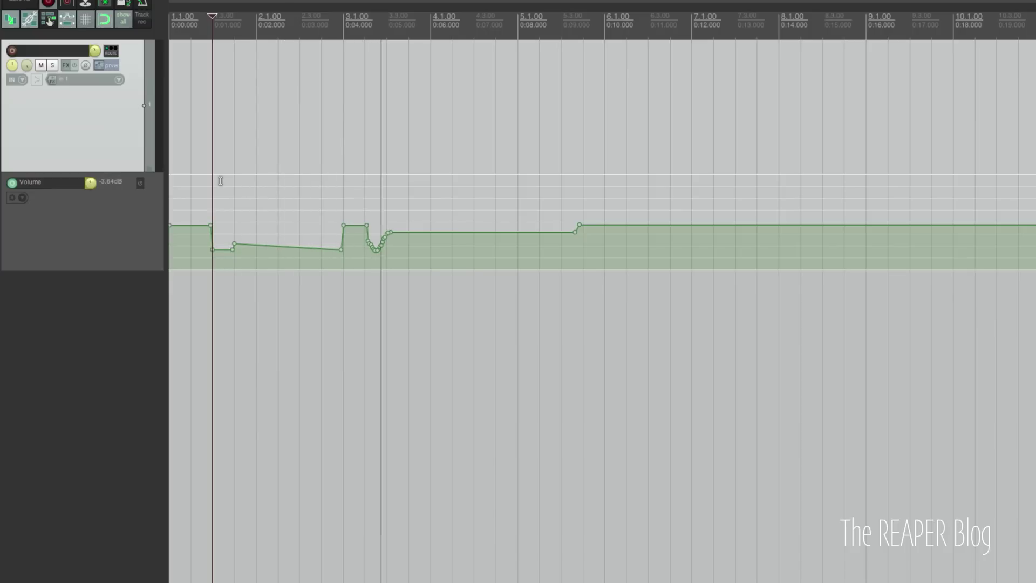
pyautogui.click(308, 191)
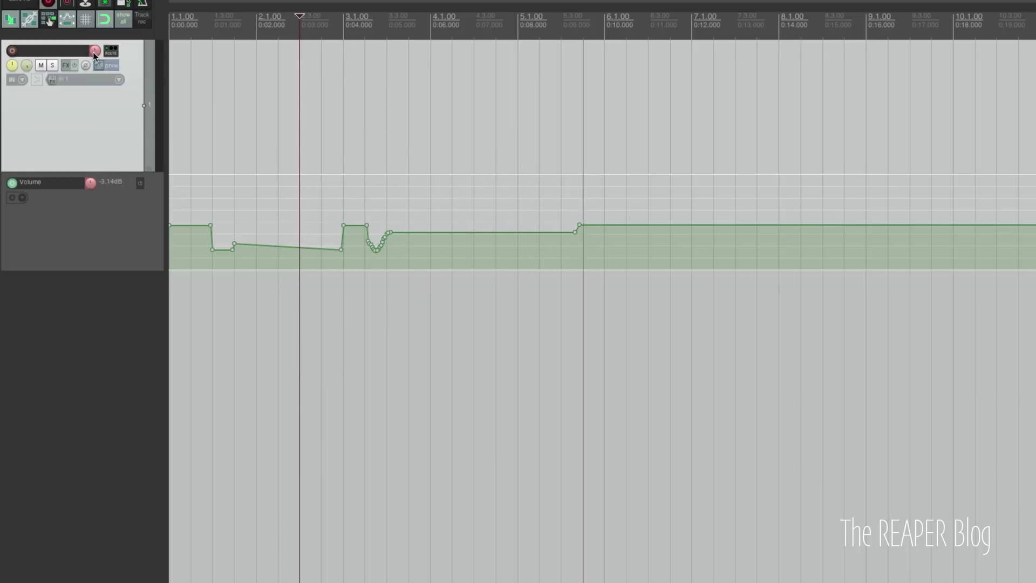
pyautogui.press('space')
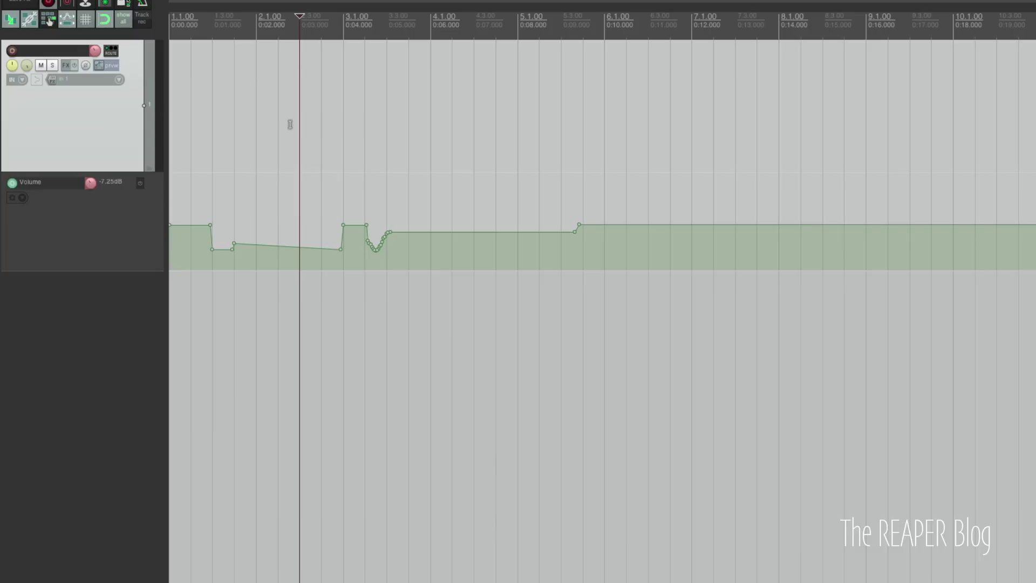
# Select the later volume envelope points and find the L write-to-time-selection action in Actions.
pyautogui.moveTo(290, 124); pyautogui.dragTo(655, 199)
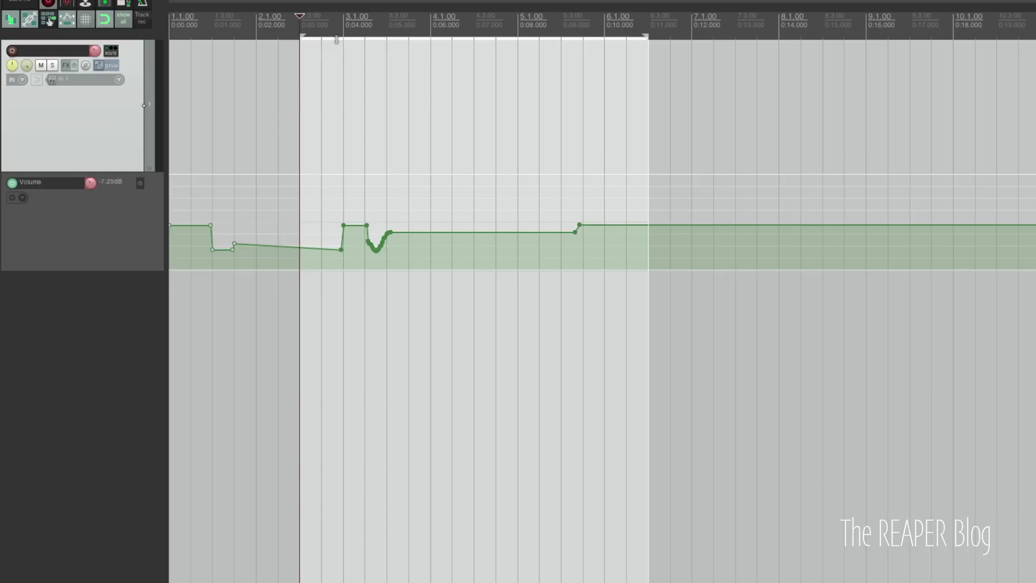
pyautogui.press('?')
pyautogui.scroll(-1, 234, 164)
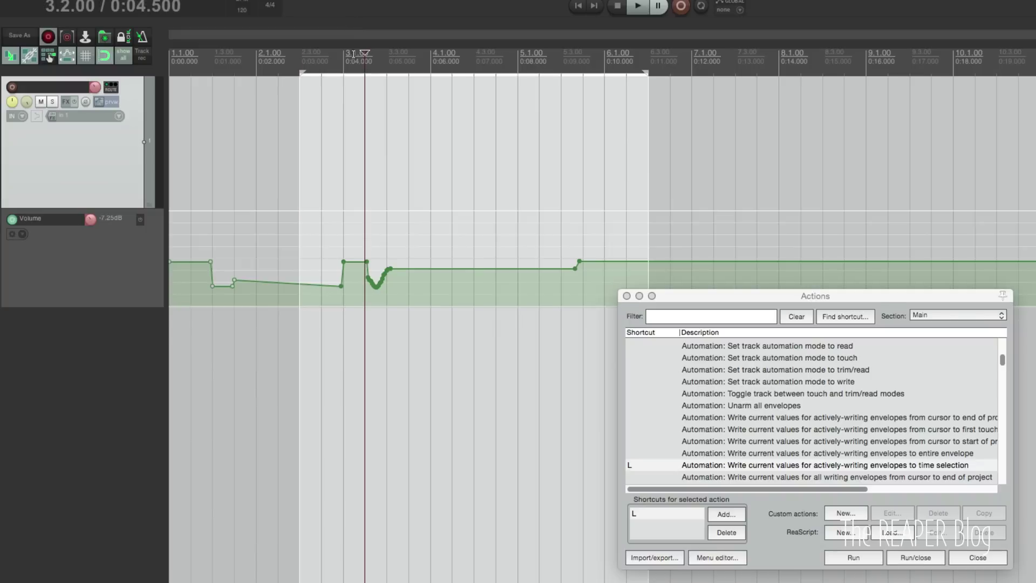
pyautogui.press('l')
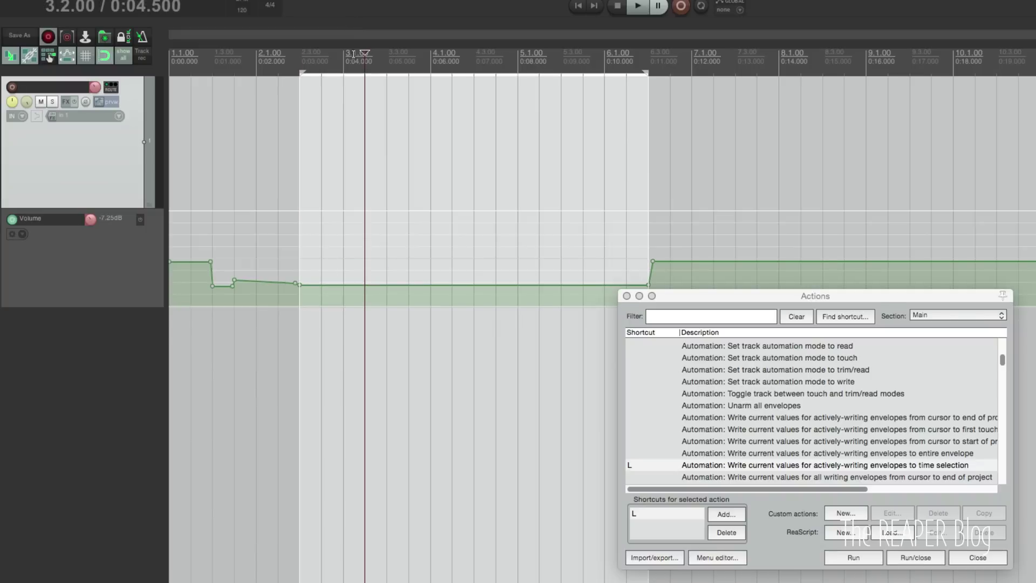
# Play from bar 2 and write the raised volume over a bar 3–6 time selection.
pyautogui.click(256, 54)
pyautogui.press('space')
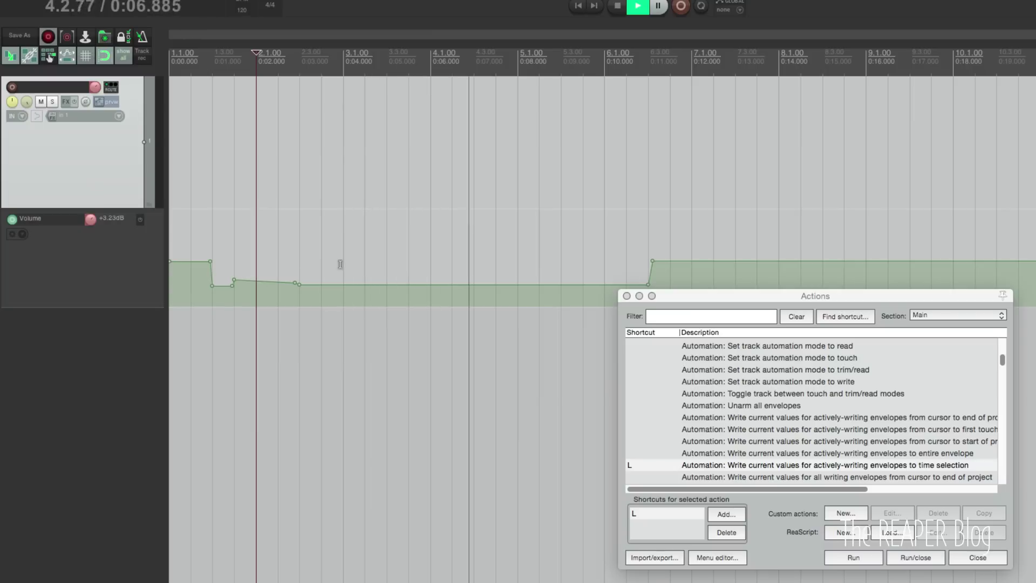
pyautogui.moveTo(340, 264); pyautogui.dragTo(613, 244)
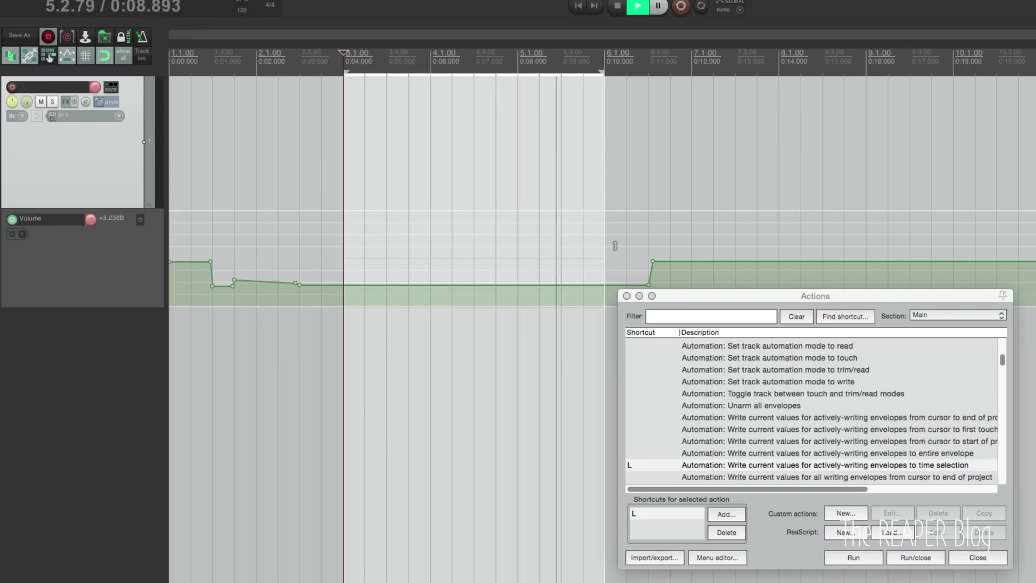
pyautogui.press('space')
# Stop playback, set the edit cursor to 3.4.00, and cut ReaEQ's low-shelf gain to -inf dB.
pyautogui.press('l')
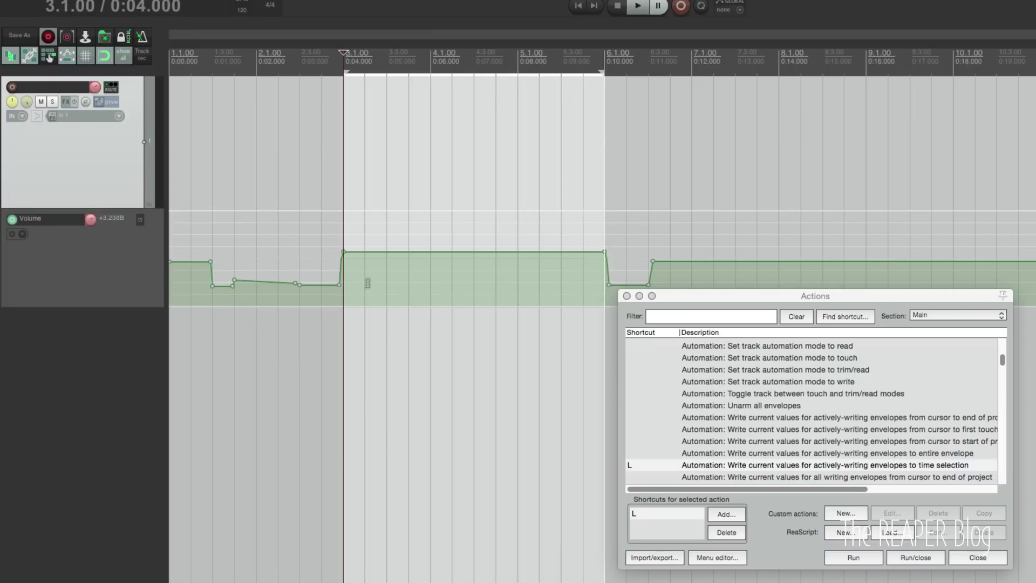
pyautogui.click(419, 284)
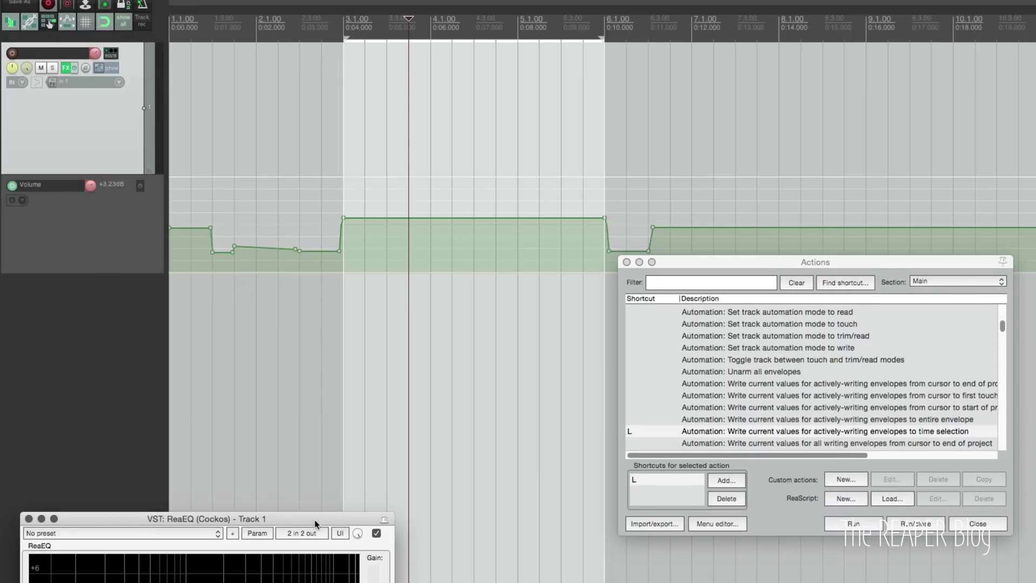
pyautogui.moveTo(313, 551); pyautogui.dragTo(452, 143)
pyautogui.moveTo(211, 212); pyautogui.dragTo(249, 252)
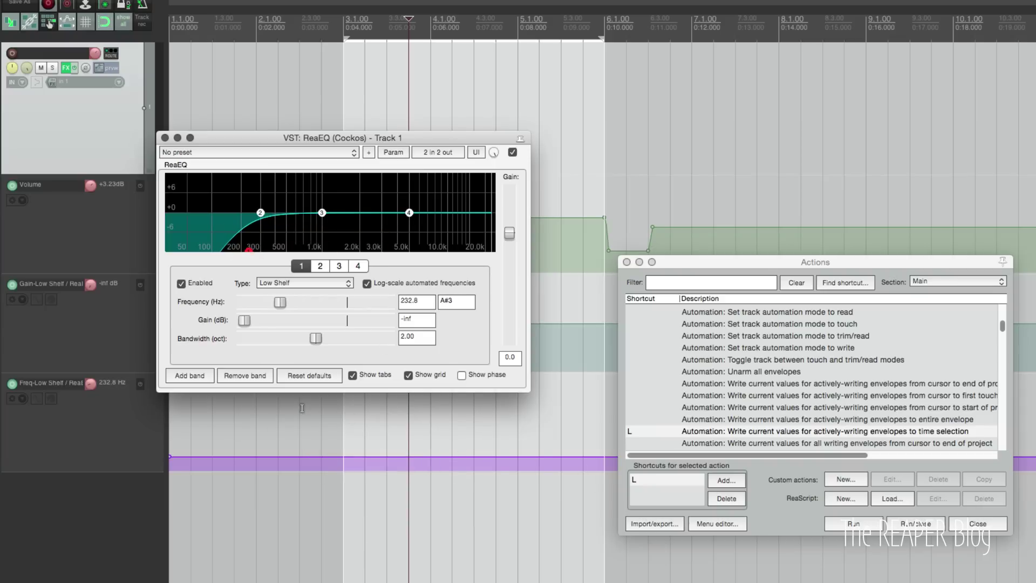
# Shift the low-shelf frequency to 440 Hz then 138 Hz, and cut the high shelf to -inf.
pyautogui.moveTo(356, 137); pyautogui.dragTo(672, 32)
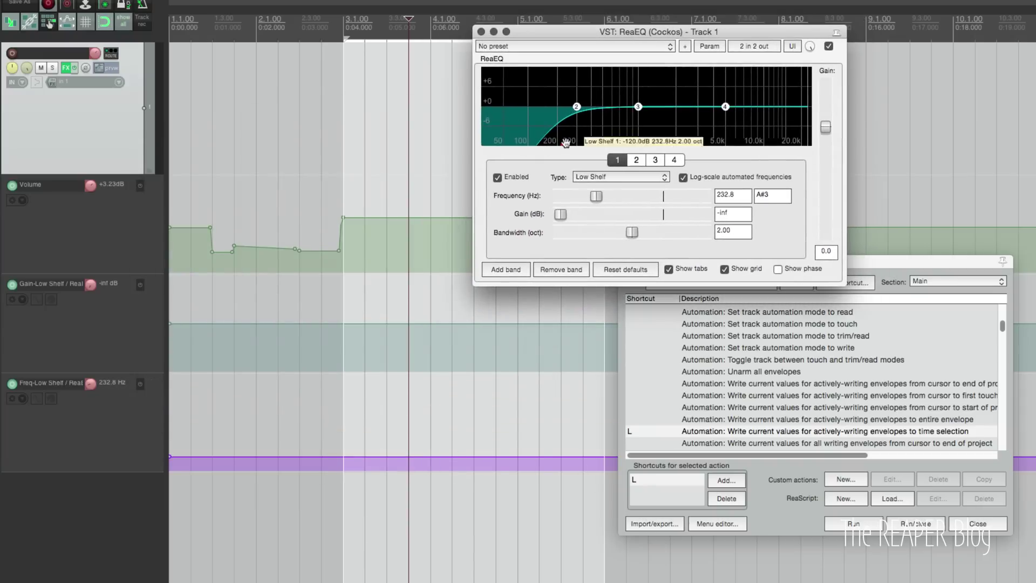
pyautogui.moveTo(565, 142); pyautogui.dragTo(615, 186)
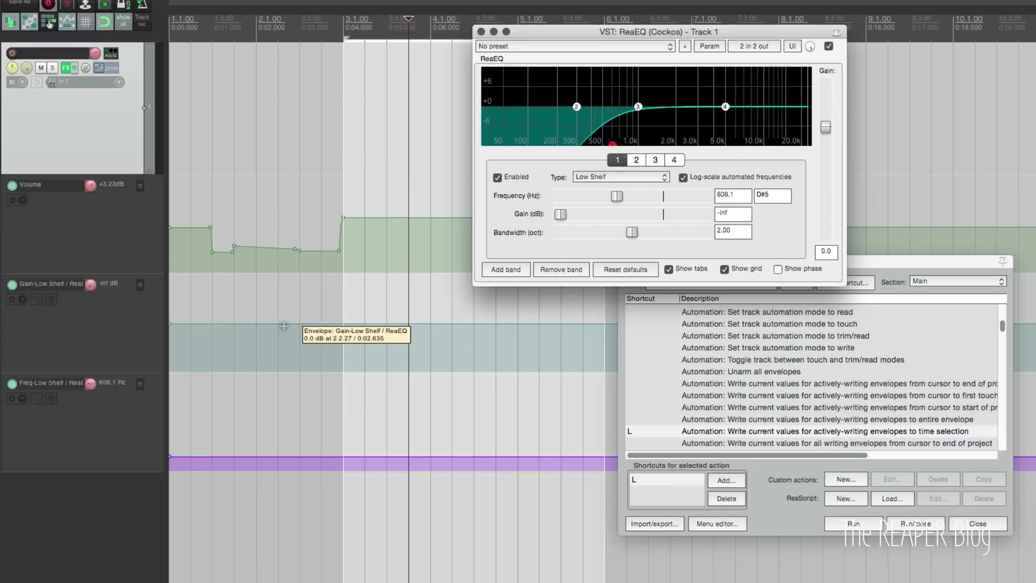
pyautogui.moveTo(612, 144); pyautogui.dragTo(550, 152)
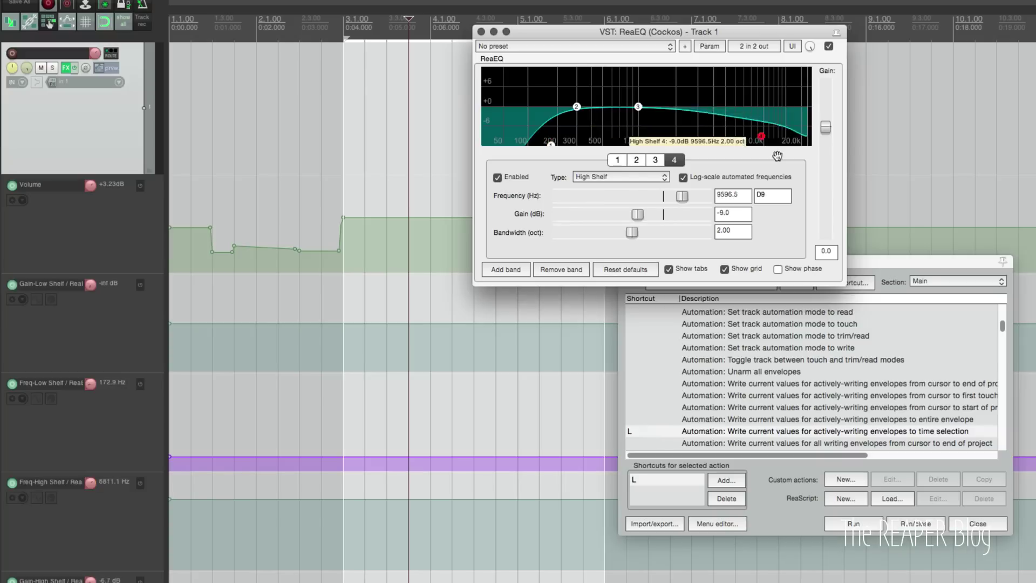
pyautogui.moveTo(777, 156); pyautogui.dragTo(754, 197)
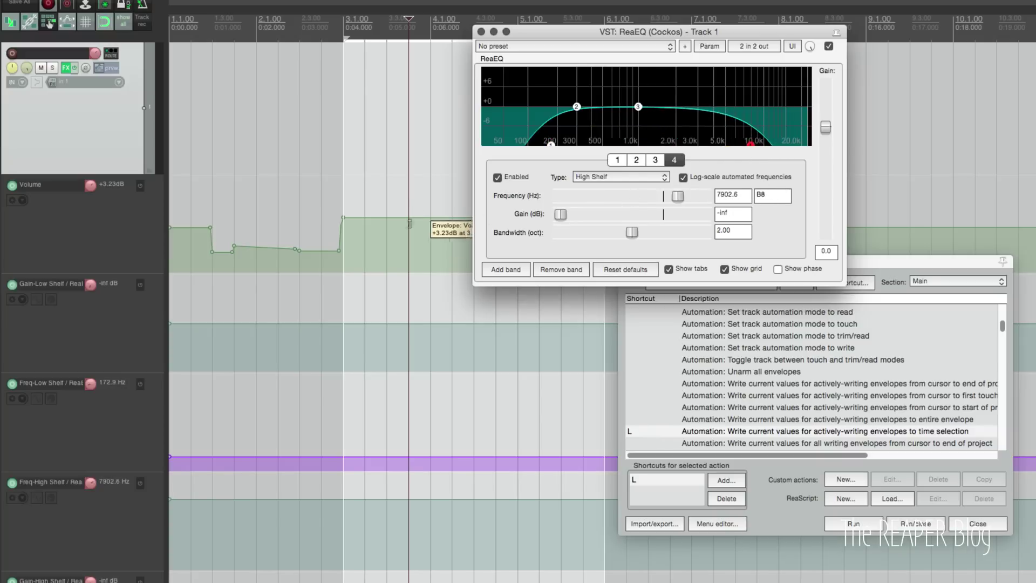
pyautogui.scroll(-4, 409, 405)
pyautogui.scroll(-3, 302, 310)
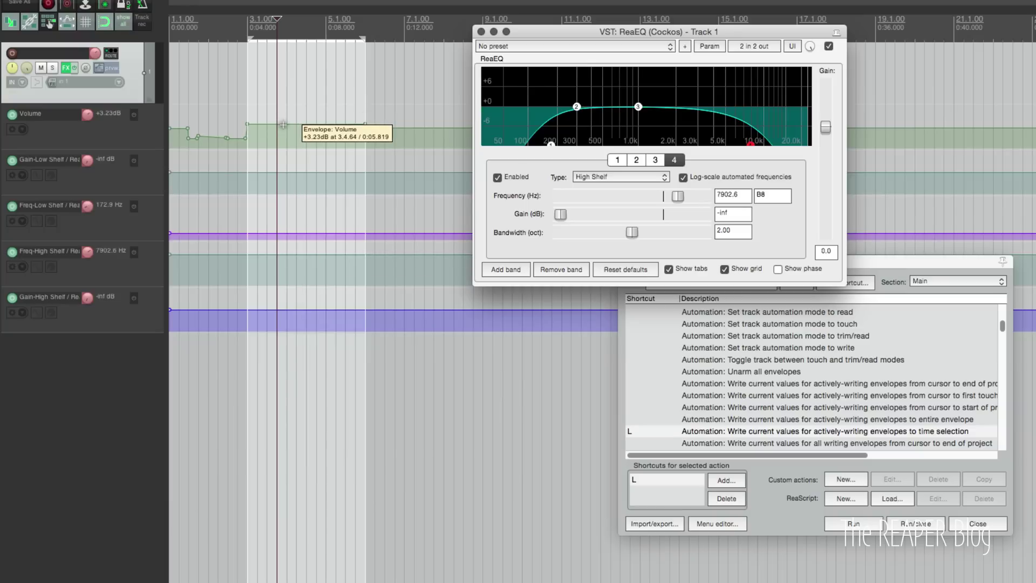
# During playback set low shelf -12.4 dB at 111.3 Hz, high shelf 12765.9 Hz, and write with L.
pyautogui.press('space')
pyautogui.moveTo(550, 144); pyautogui.dragTo(531, 142)
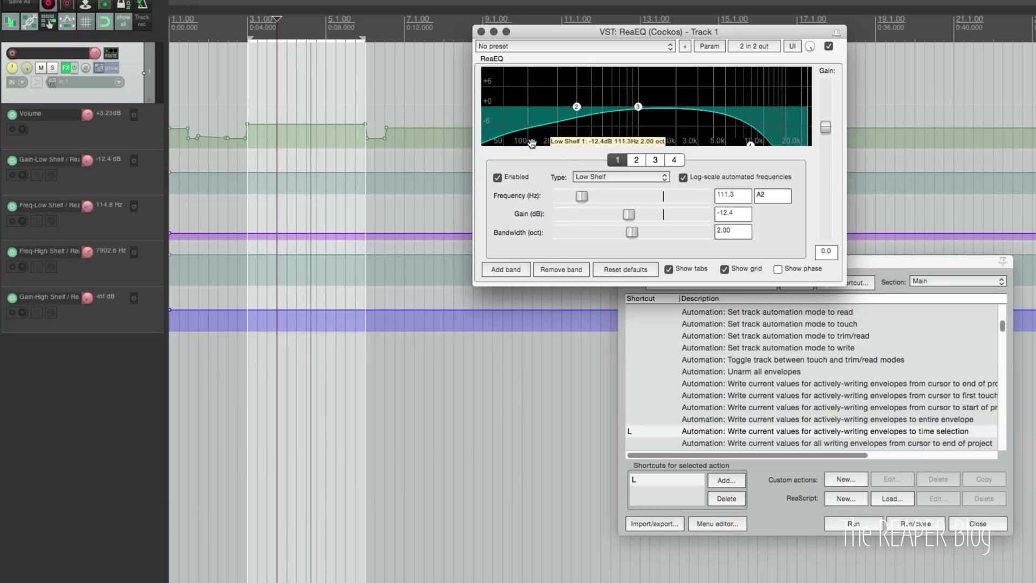
pyautogui.moveTo(750, 144); pyautogui.dragTo(778, 145)
pyautogui.press('l')
pyautogui.click(320, 31)
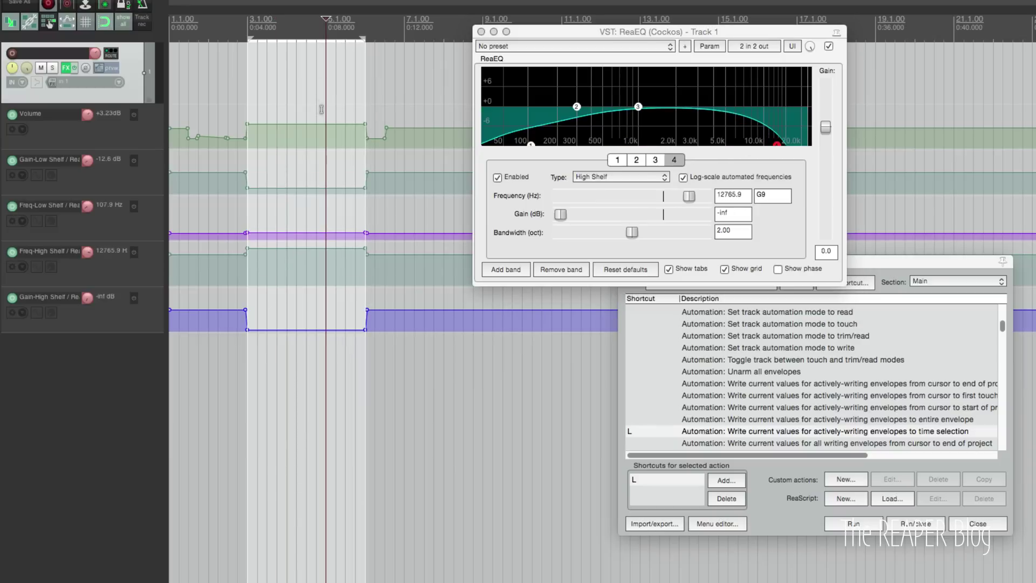
# Inspect the write-to-end-of-project and write-to-time-selection actions and their shortcuts in Actions.
pyautogui.scroll(-2, 779, 350)
pyautogui.click(779, 341)
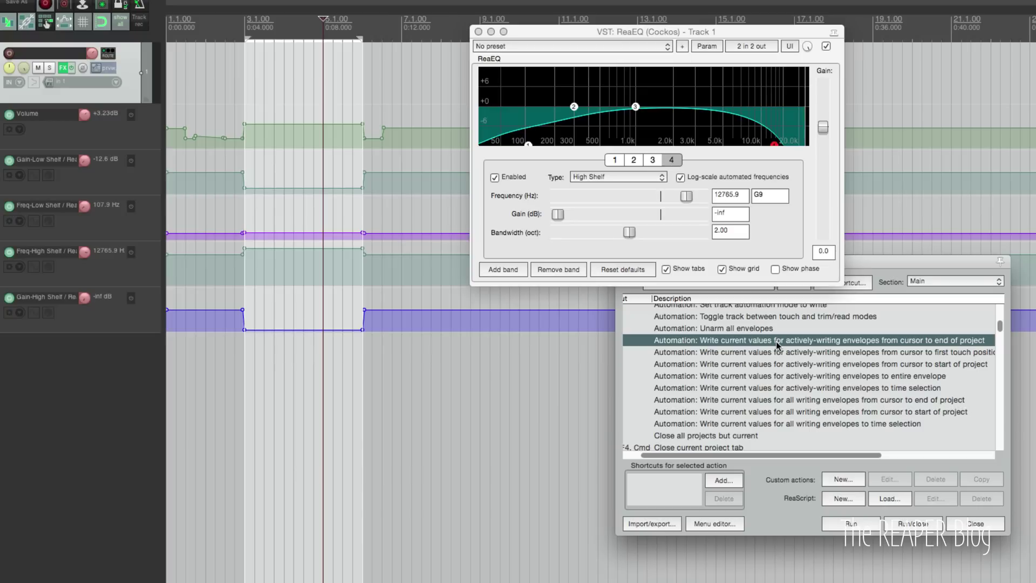
pyautogui.moveTo(651, 298); pyautogui.dragTo(677, 298)
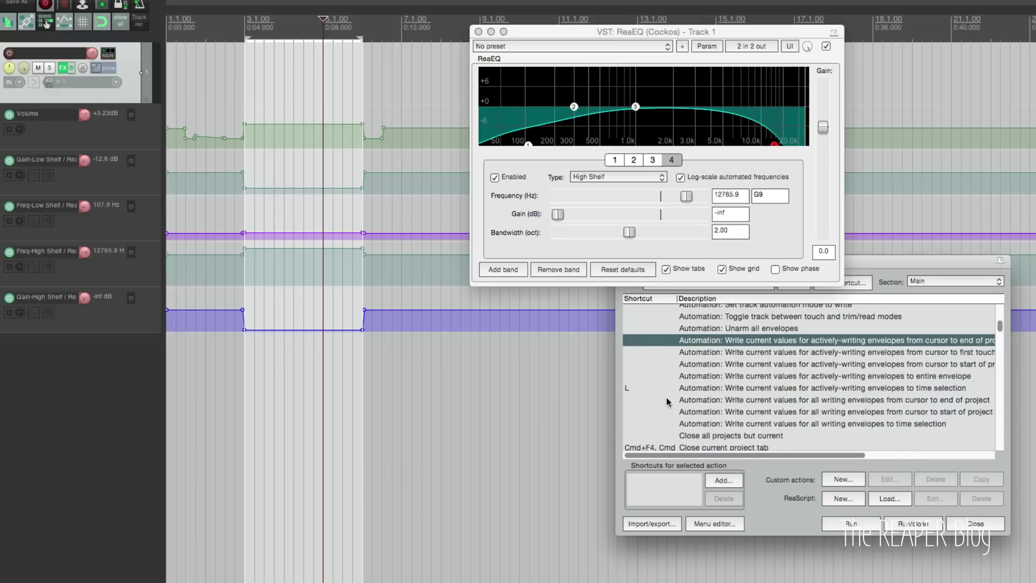
pyautogui.click(696, 388)
pyautogui.hscroll(1, 733, 389)
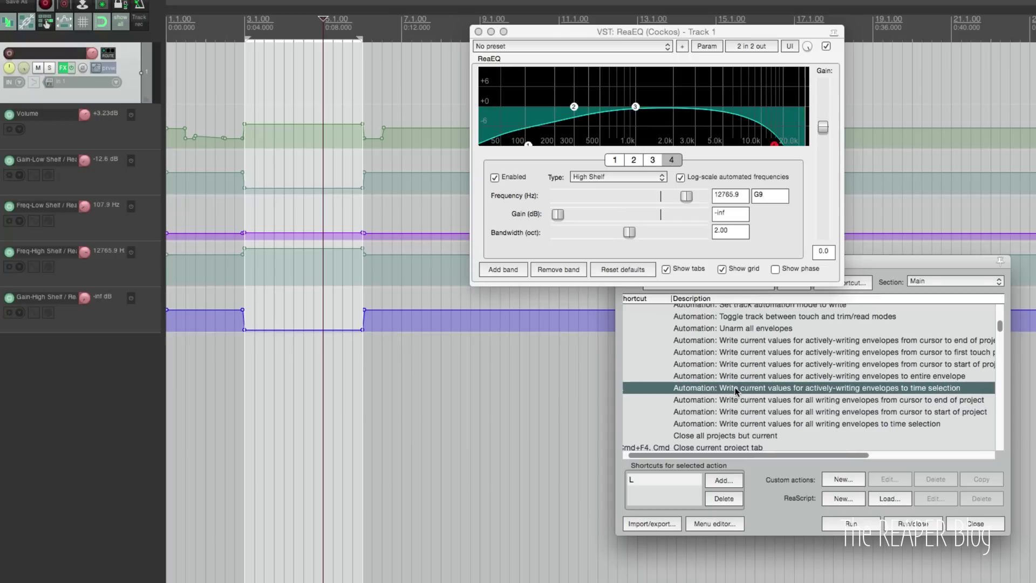
pyautogui.hscroll(-1, 734, 387)
# Disarm the Volume, Gain-Low Shelf and Freq-Low Shelf envelopes, then write current values to the entire armed envelopes.
pyautogui.click(60, 200)
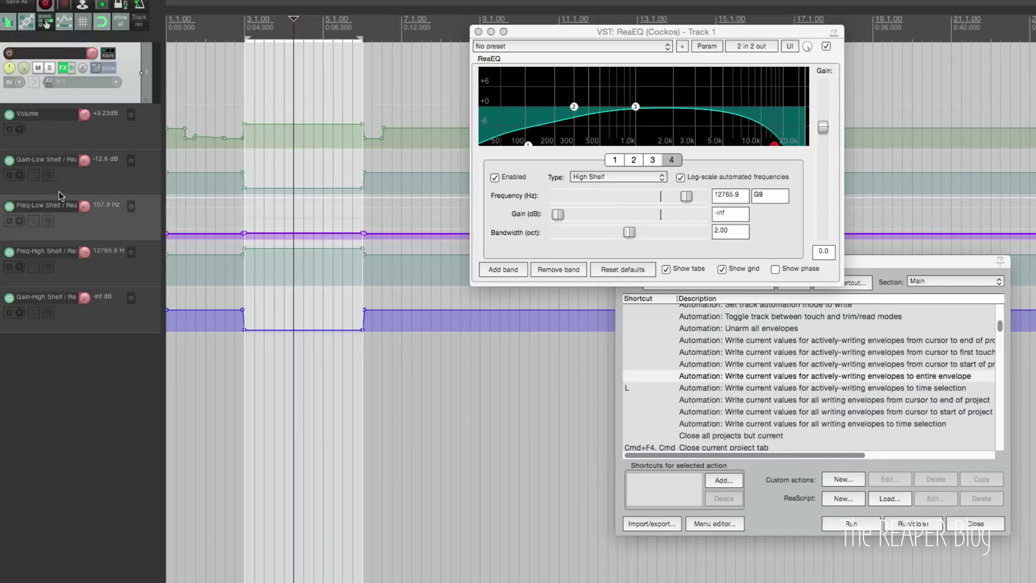
pyautogui.click(108, 140)
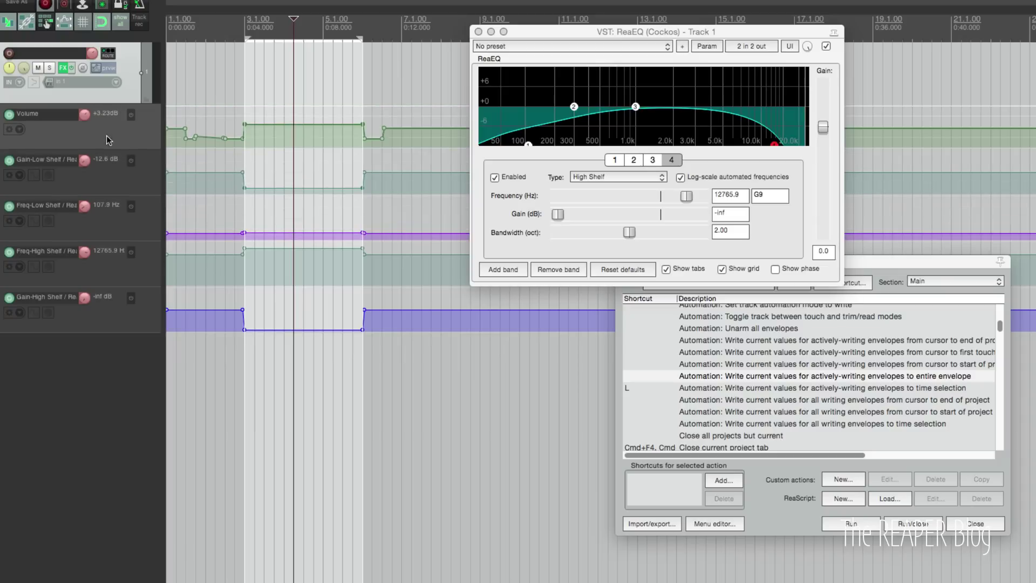
pyautogui.click(9, 114)
pyautogui.click(61, 177)
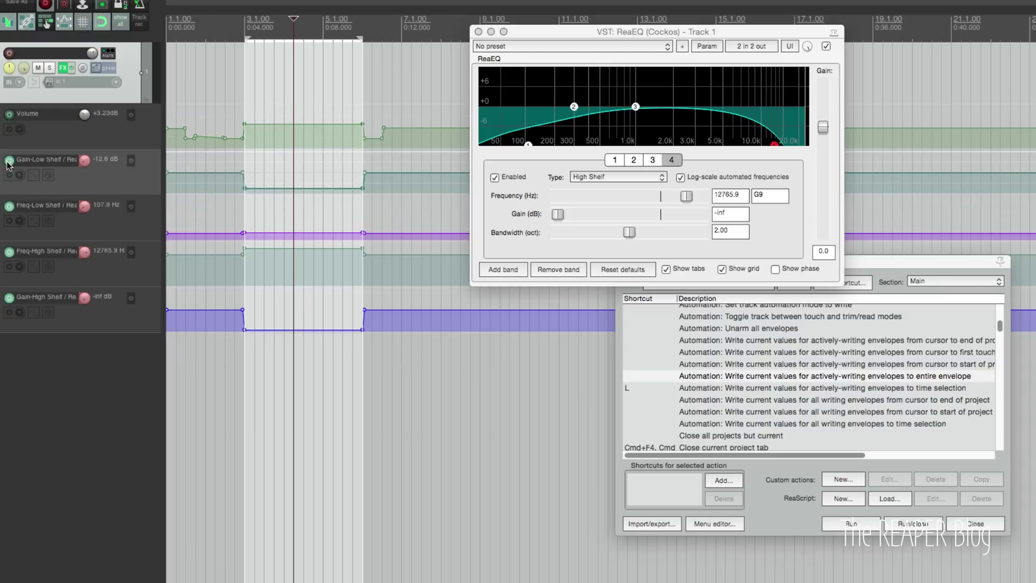
pyautogui.click(9, 160)
pyautogui.click(9, 205)
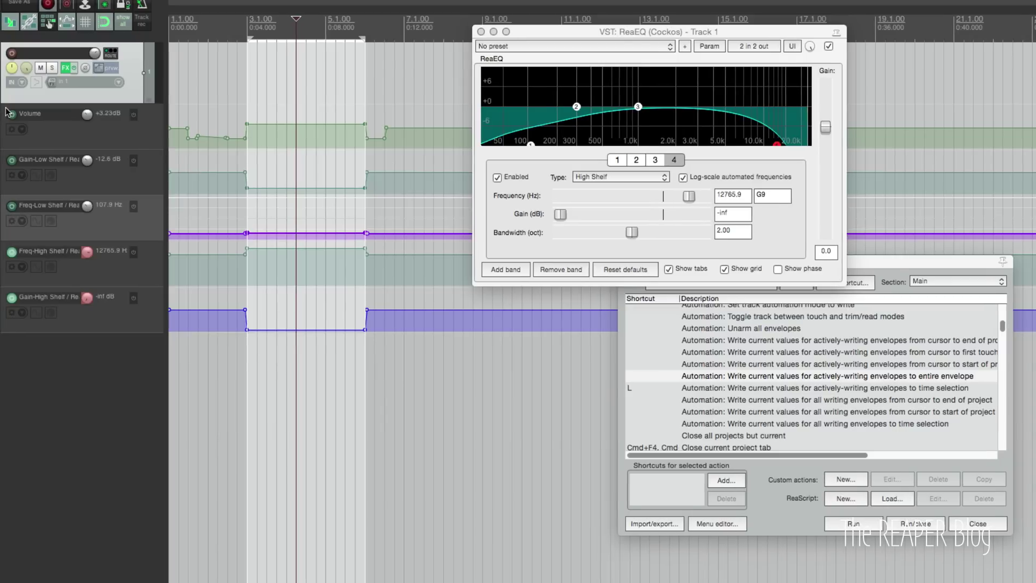
pyautogui.click(859, 522)
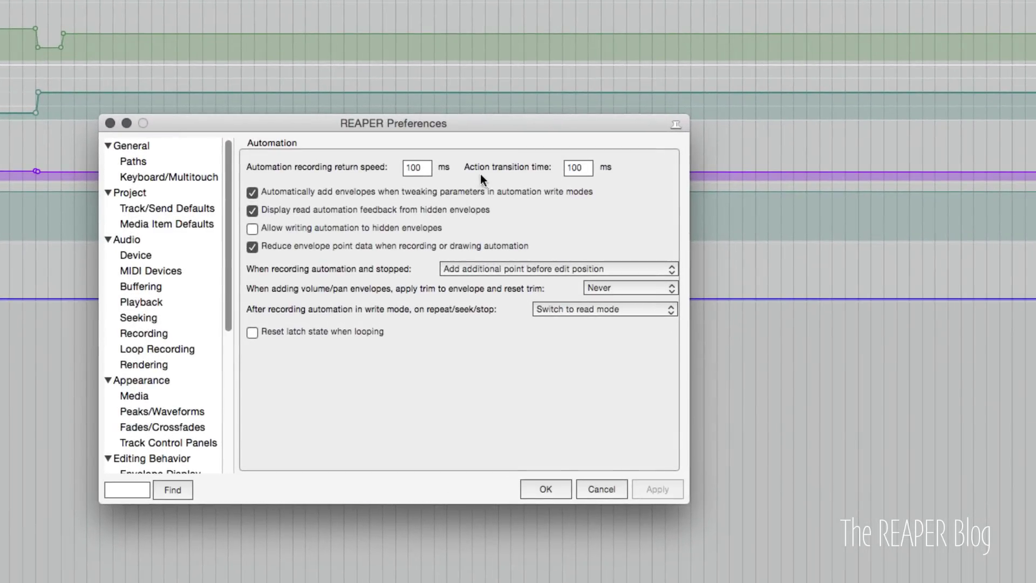
# Set Action transition time to 1000 ms in Automation preferences, then time-select bars 9–14.
pyautogui.moveTo(510, 171)
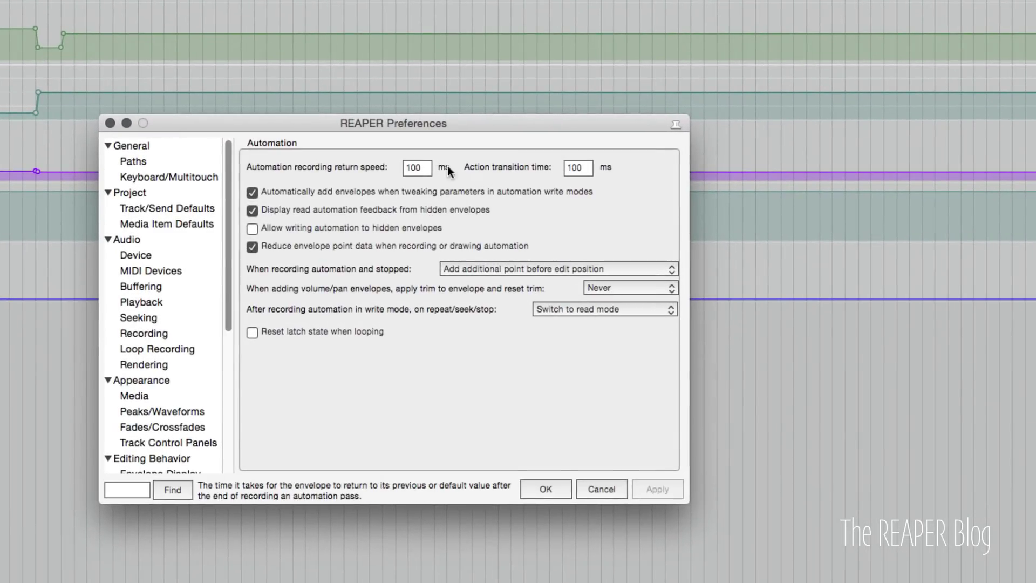
pyautogui.click(421, 168)
pyautogui.click(583, 168)
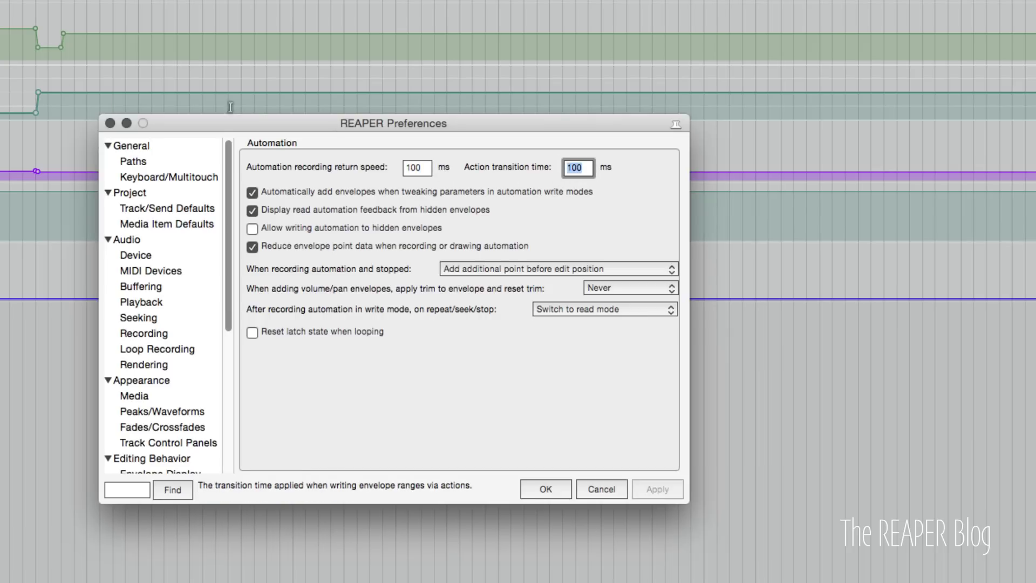
pyautogui.click(591, 168)
pyautogui.write('0')
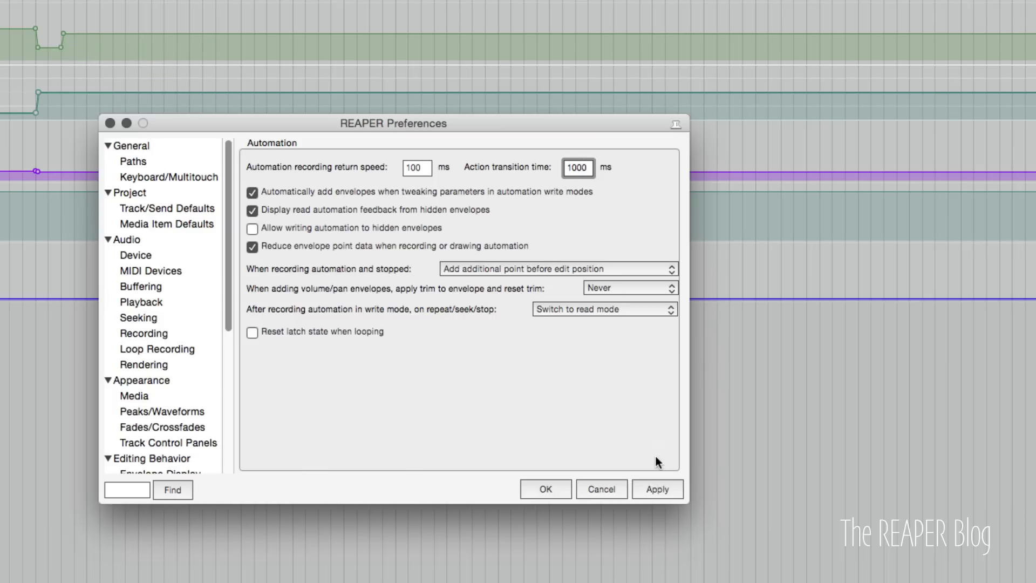
pyautogui.click(561, 484)
pyautogui.moveTo(190, 488); pyautogui.dragTo(446, 488)
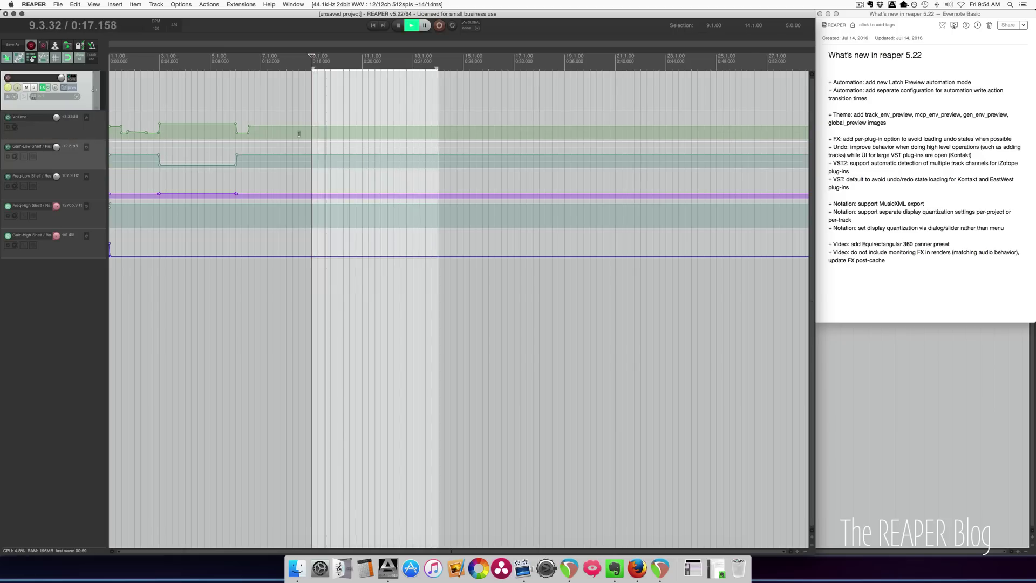
# Write Volume lowered to about -4.17 dB over bars 9–14, then reselect 8.3–9.1 and cursor bar 10.
pyautogui.click(60, 132)
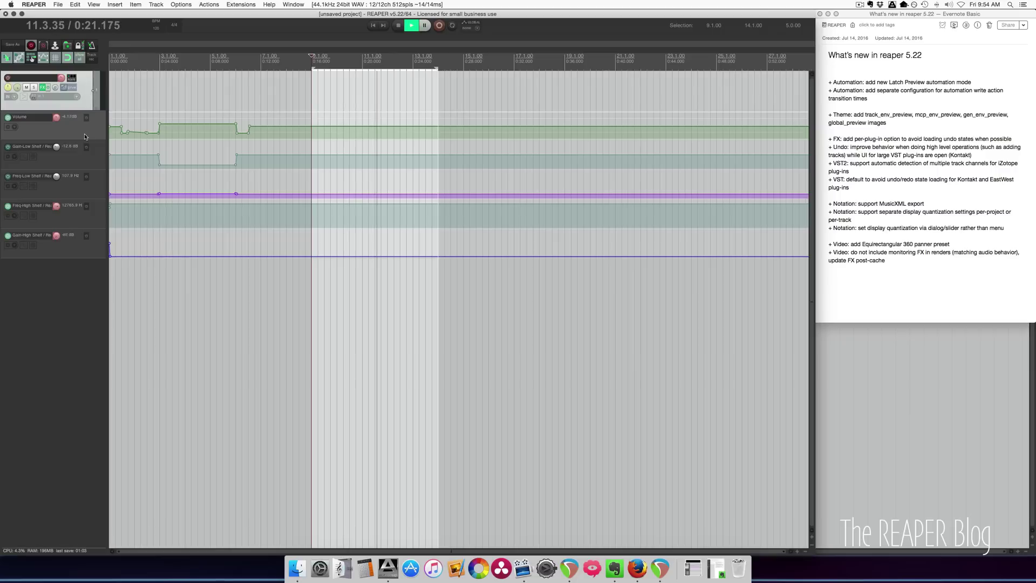
pyautogui.hotkey('ctrl', 'Return')
pyautogui.press('space')
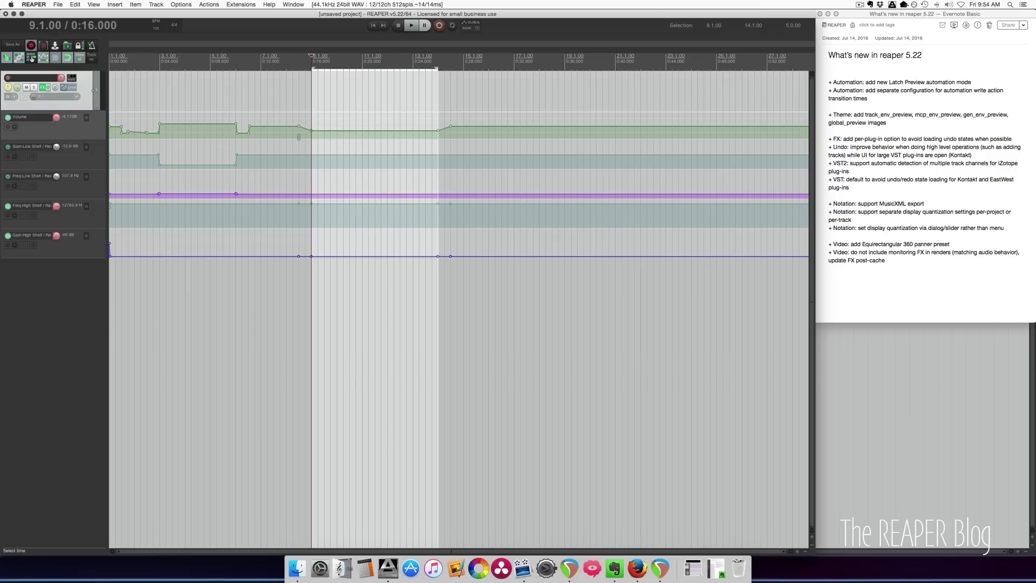
pyautogui.moveTo(298, 137); pyautogui.dragTo(308, 137)
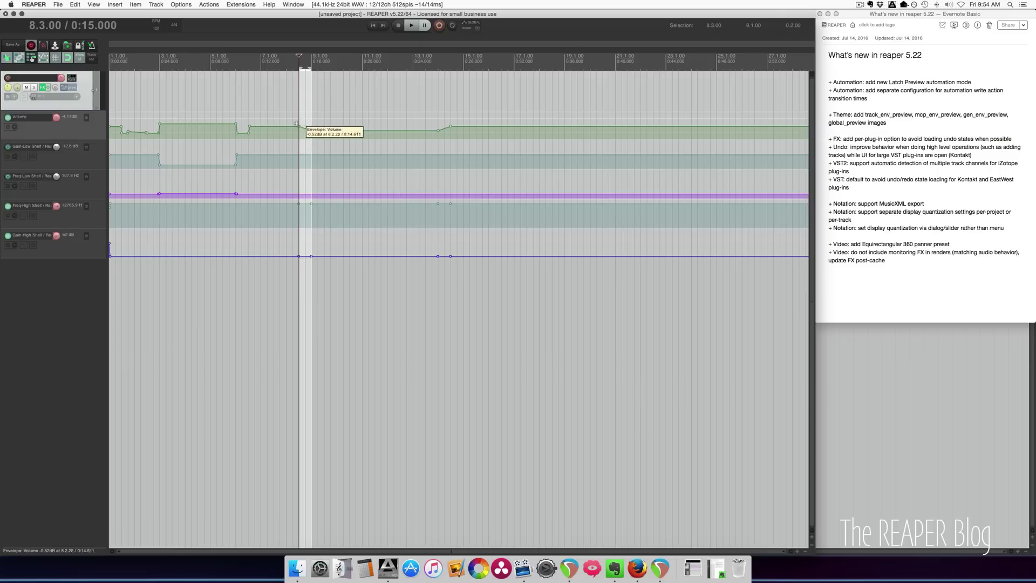
pyautogui.click(337, 141)
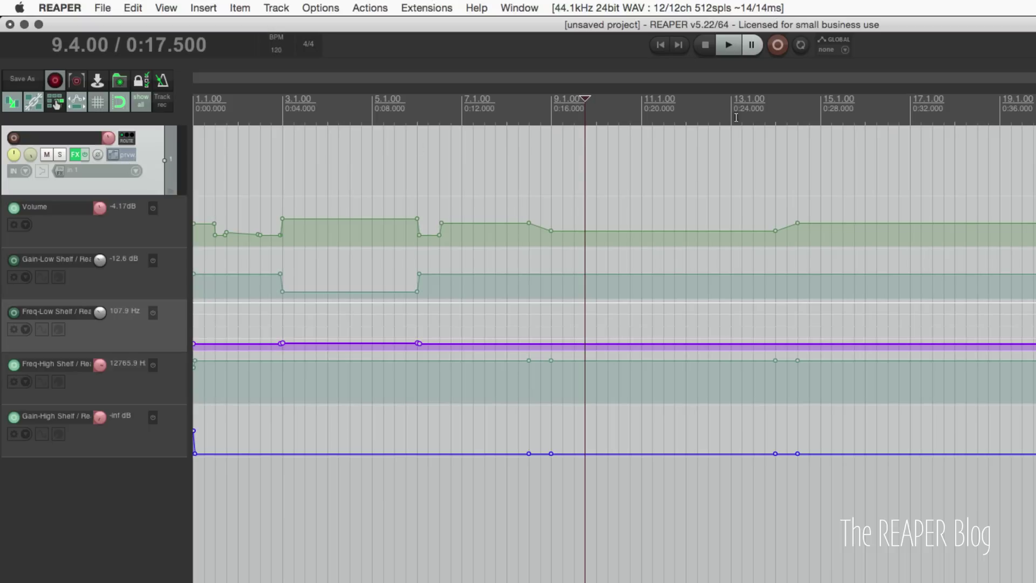
# Set global automation override to Latch Preview, change the grid display option, and recheck the override.
pyautogui.click(844, 50)
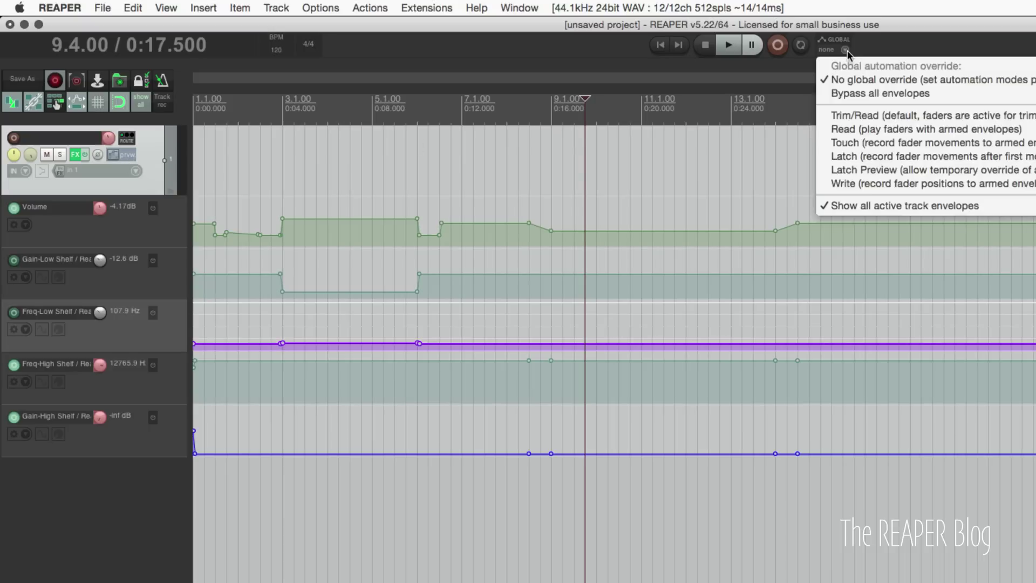
pyautogui.click(863, 170)
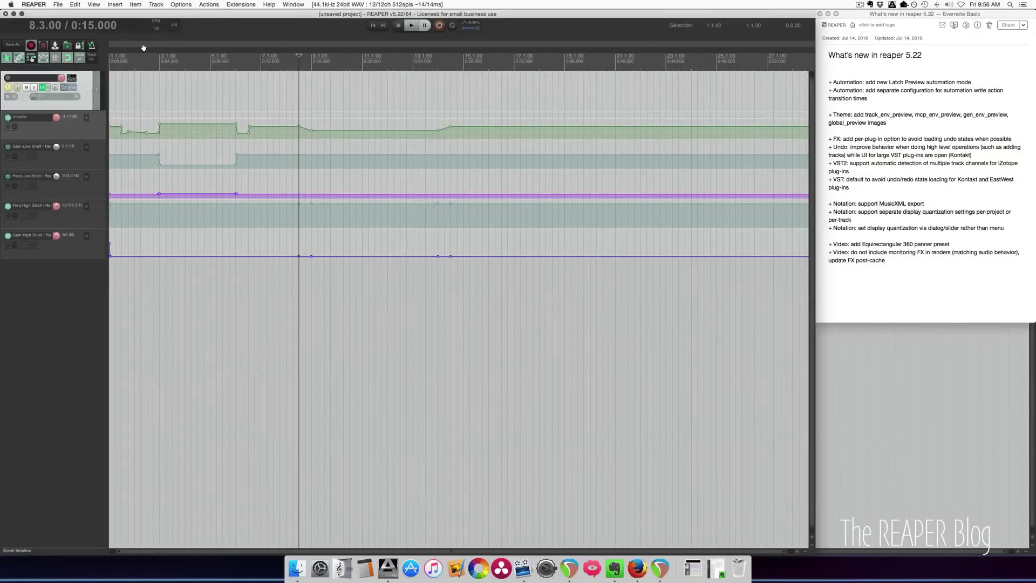
pyautogui.click(181, 2)
pyautogui.moveTo(259, 296)
pyautogui.click(367, 267)
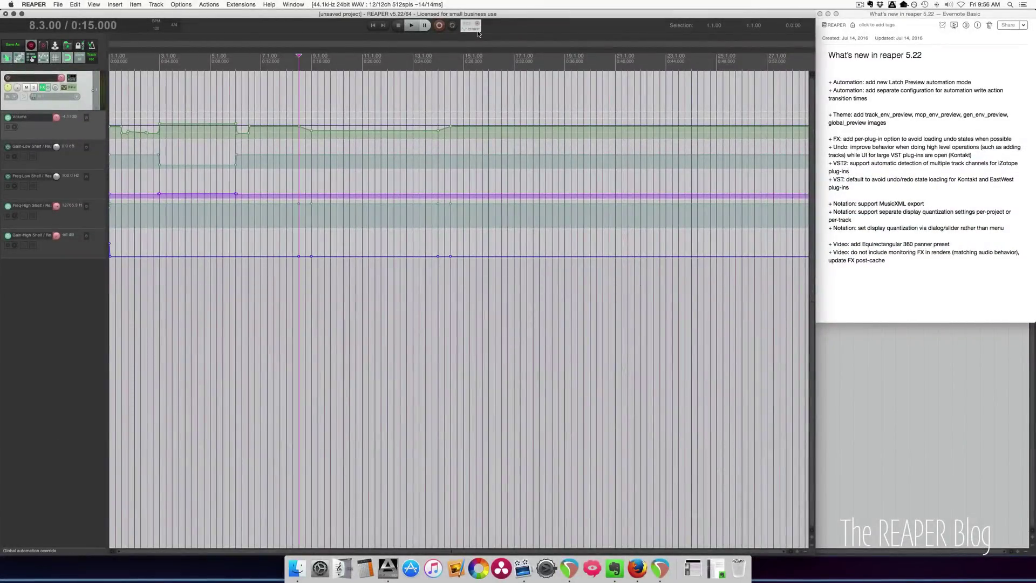
pyautogui.click(478, 26)
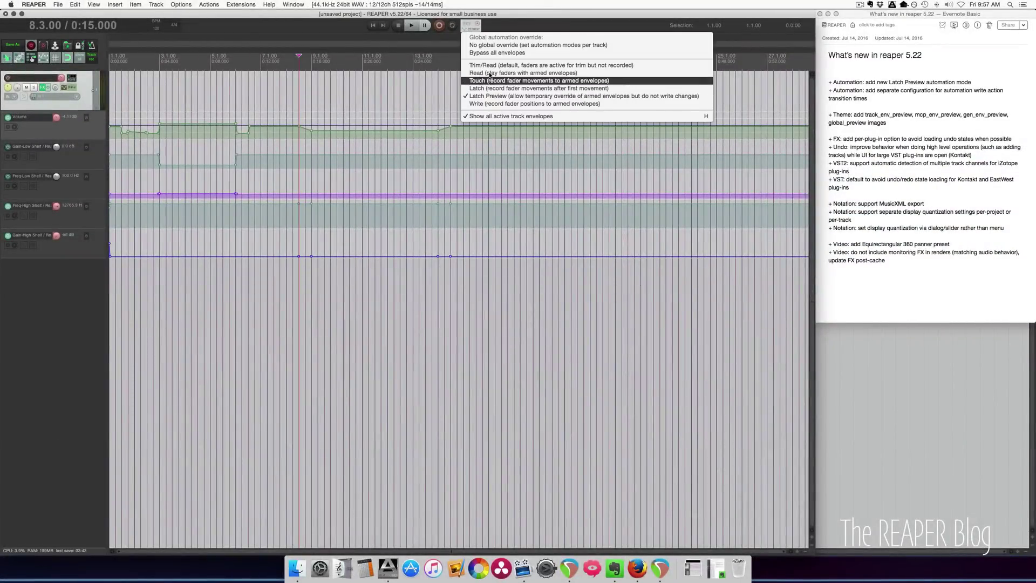
pyautogui.click(435, 150)
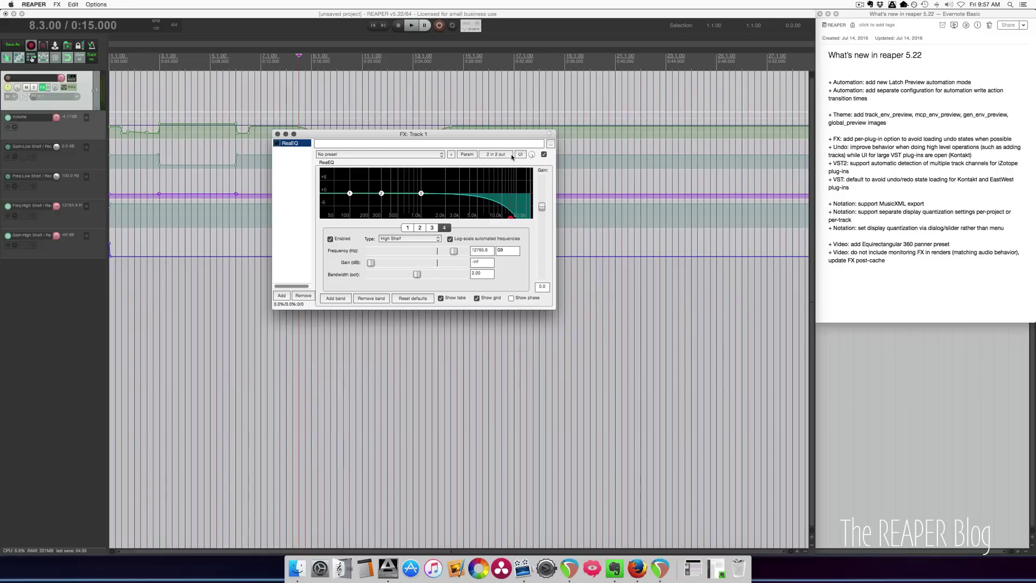
# Browse the ReaEQ effect's preset options menu.
pyautogui.click(451, 154)
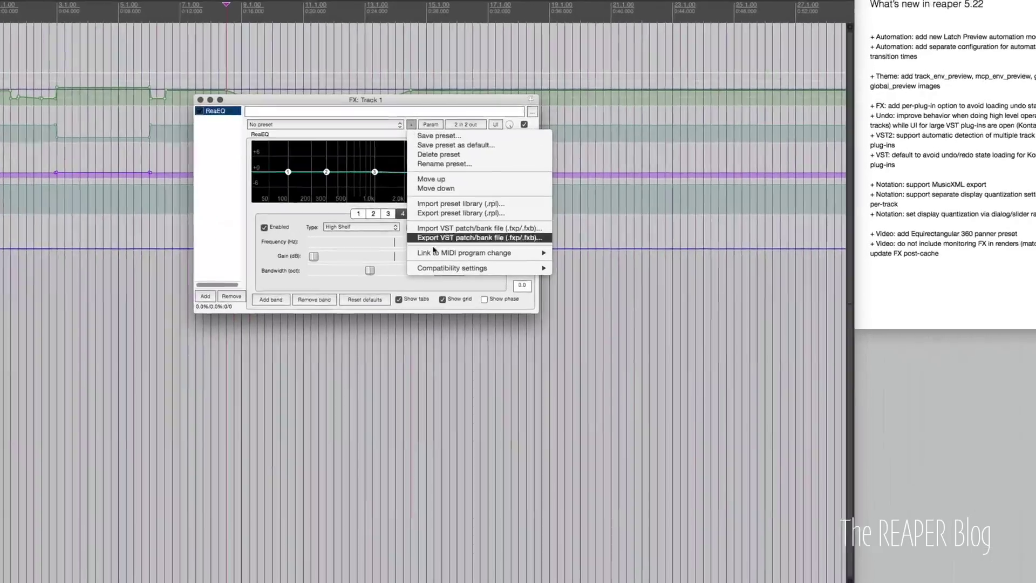
pyautogui.moveTo(500, 273)
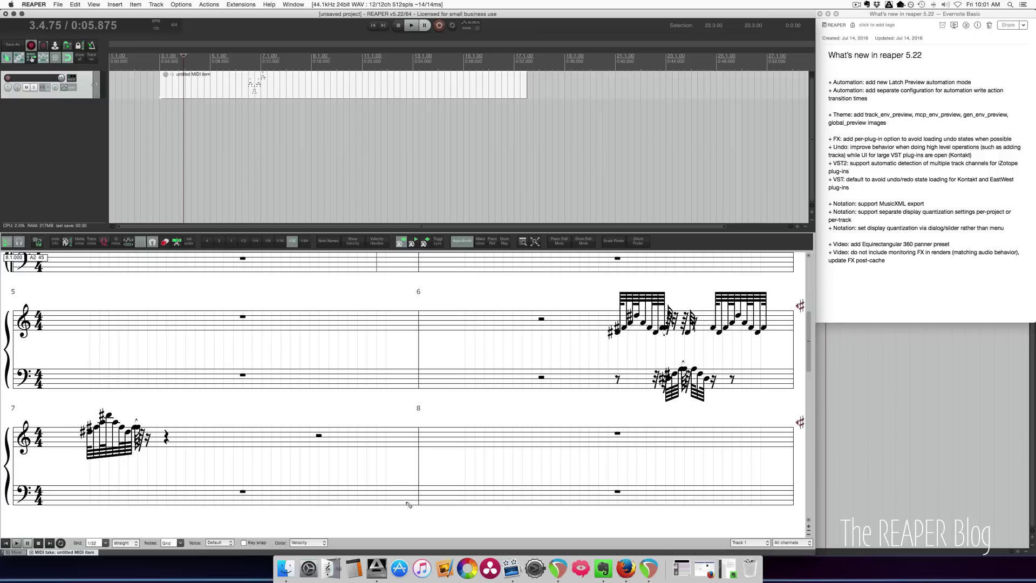
pyautogui.scroll(2, 388, 538)
pyautogui.rightClick(387, 540)
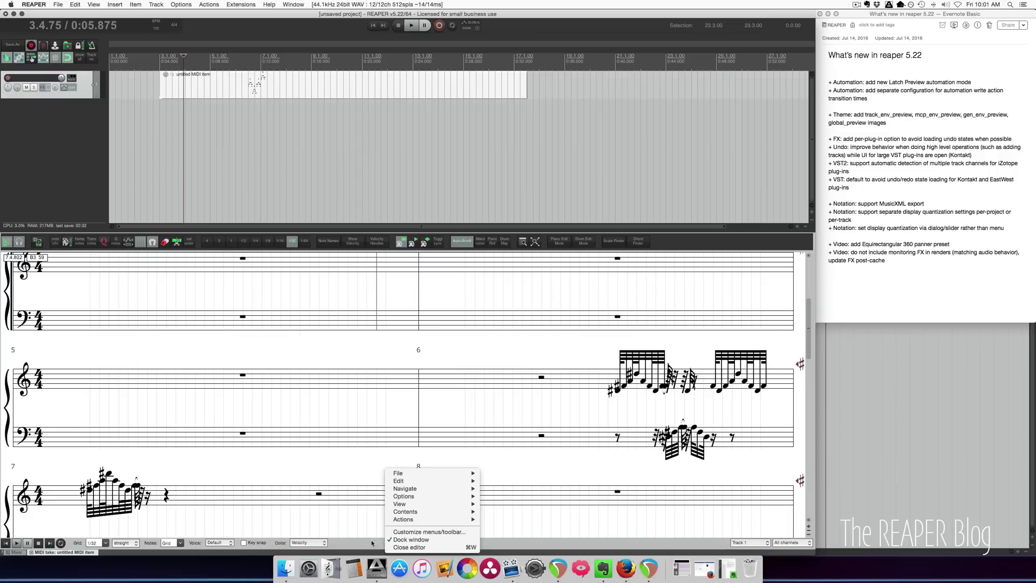
pyautogui.moveTo(416, 474)
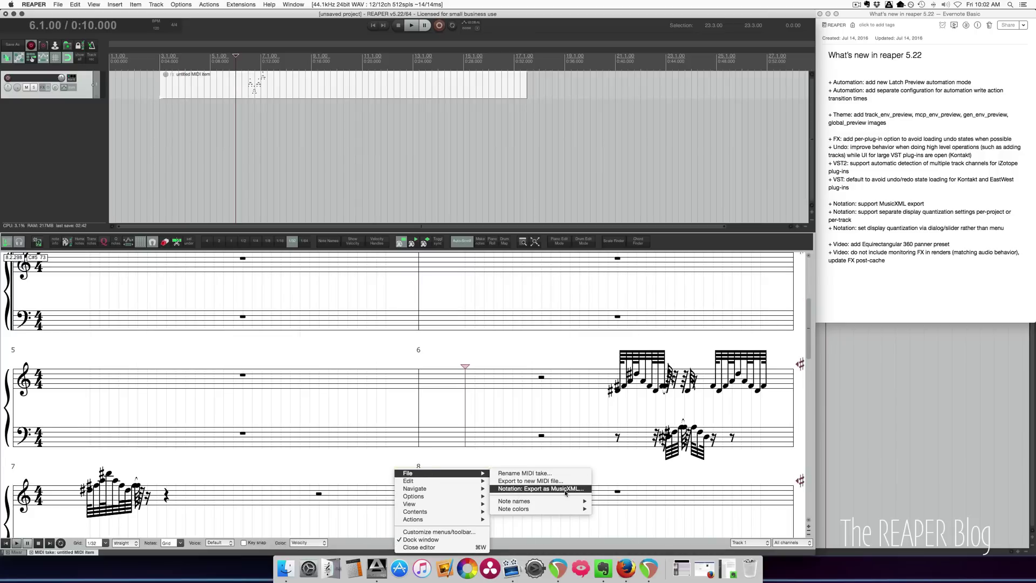
pyautogui.click(517, 491)
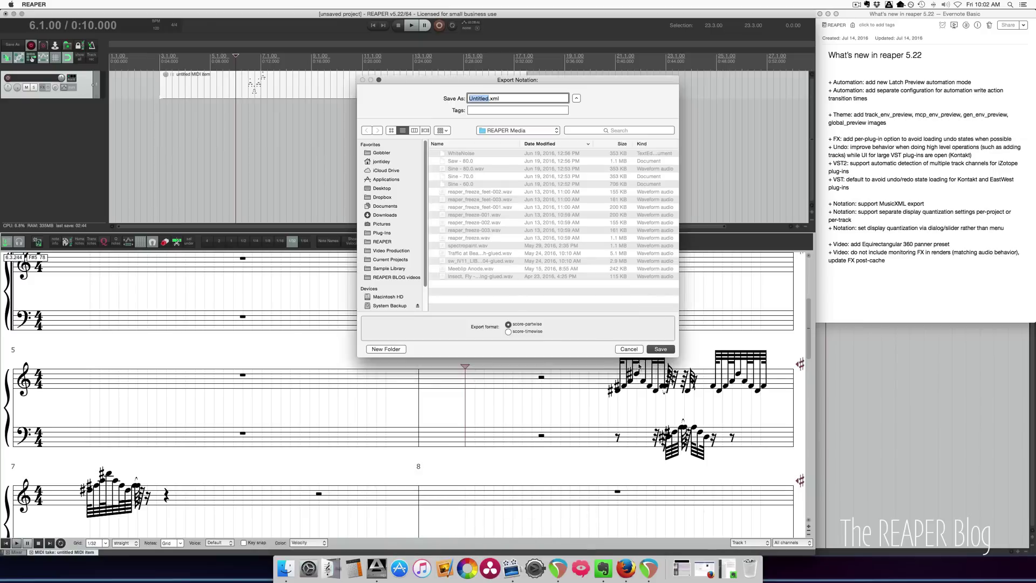
pyautogui.click(631, 349)
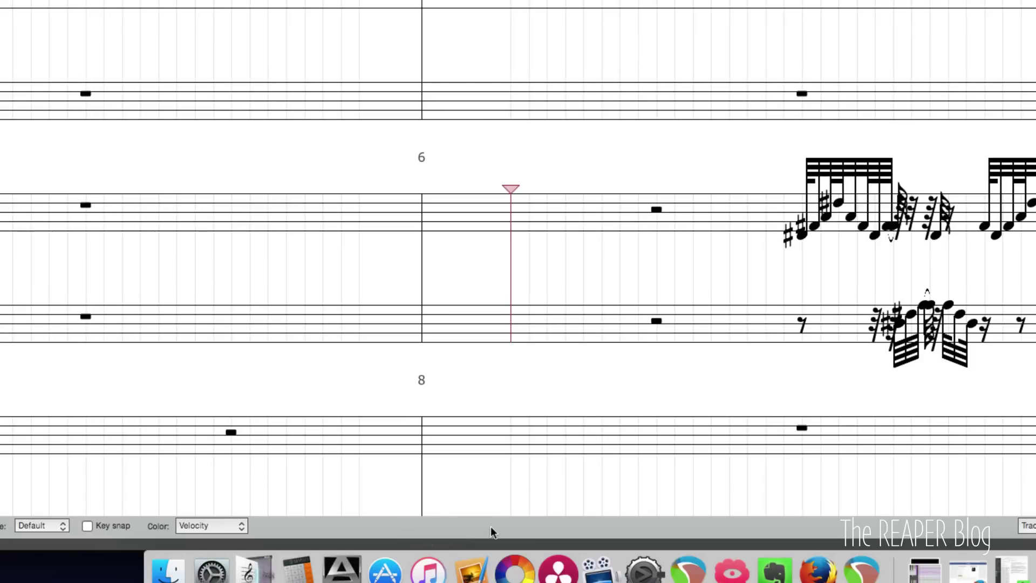
# Set notation display quantization to 1/16 notes/rests, minimum note length 1/64, with Project scope.
pyautogui.rightClick(491, 531)
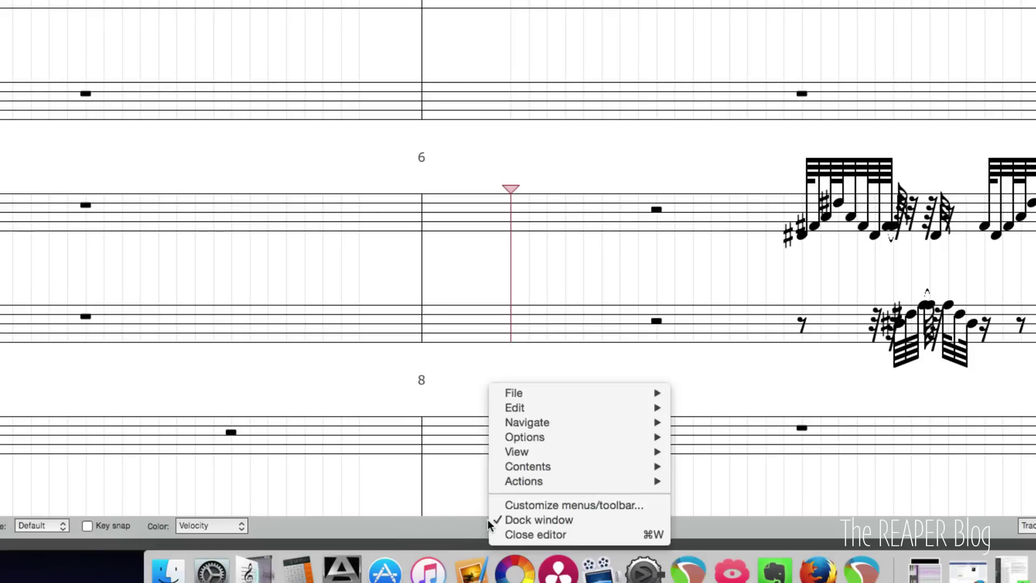
pyautogui.moveTo(533, 456)
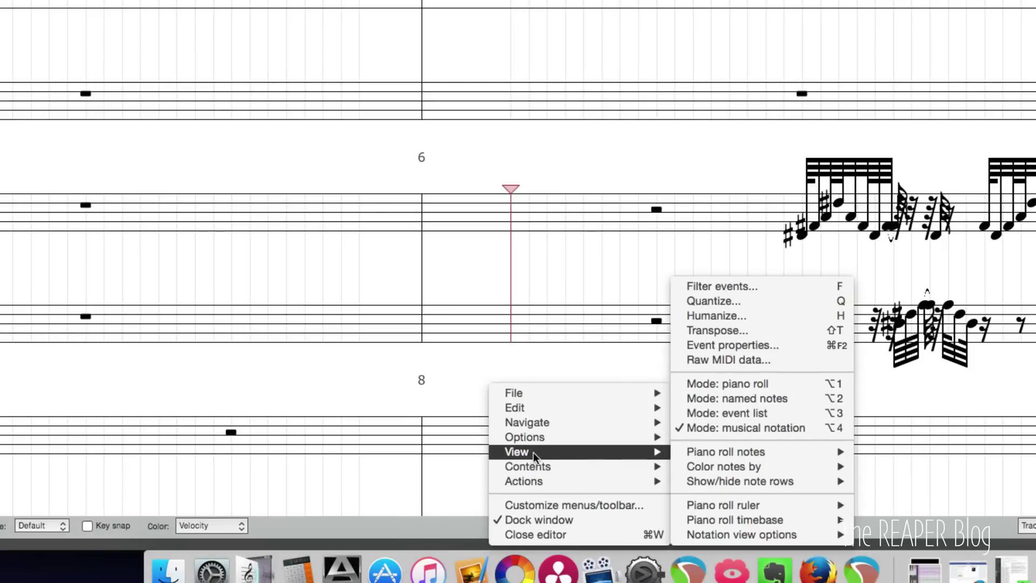
pyautogui.moveTo(739, 533)
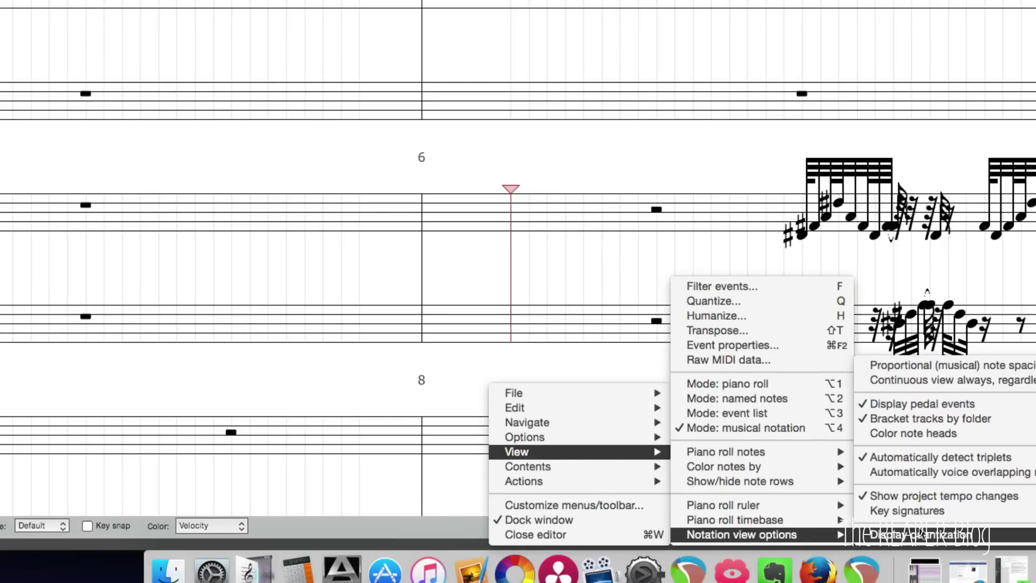
pyautogui.click(919, 534)
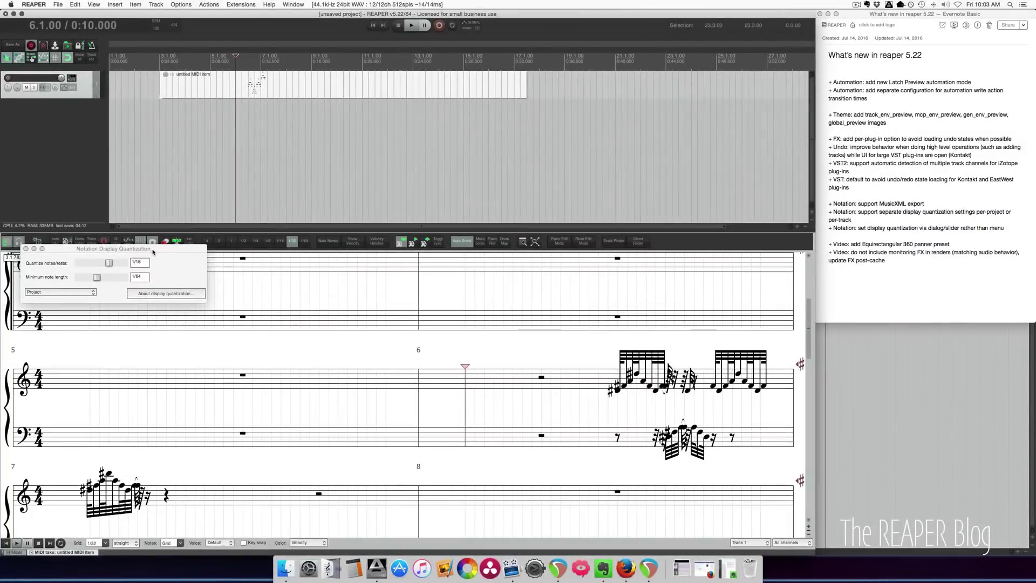
pyautogui.moveTo(152, 251); pyautogui.dragTo(480, 366)
pyautogui.click(430, 429)
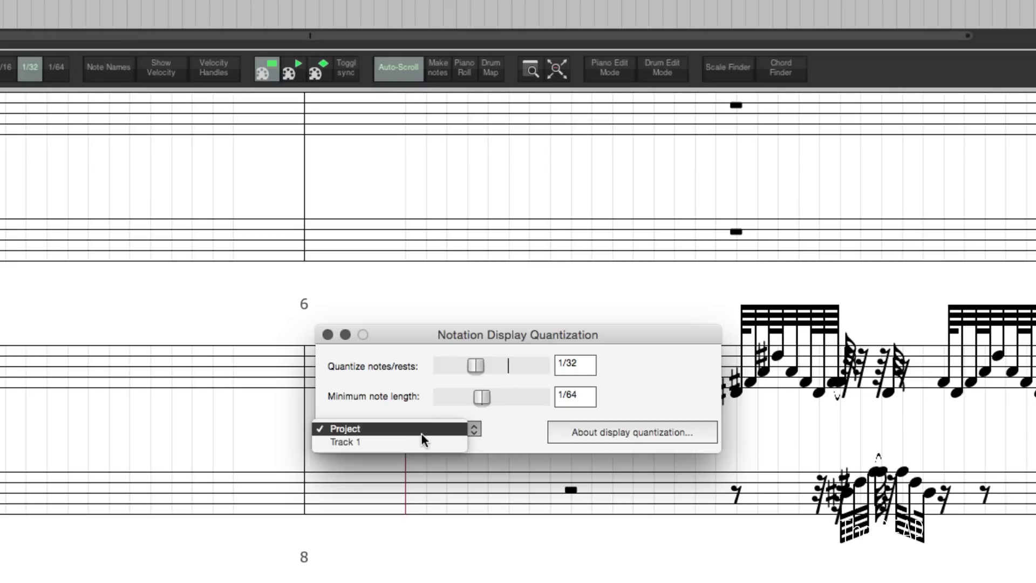
pyautogui.click(507, 434)
pyautogui.moveTo(476, 366); pyautogui.dragTo(510, 392)
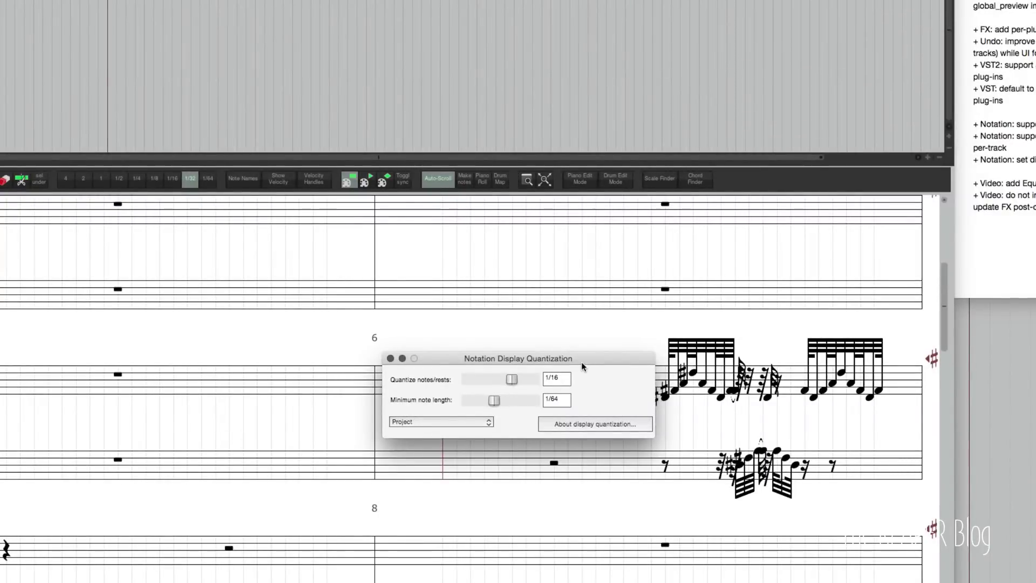
pyautogui.moveTo(578, 357); pyautogui.dragTo(536, 342)
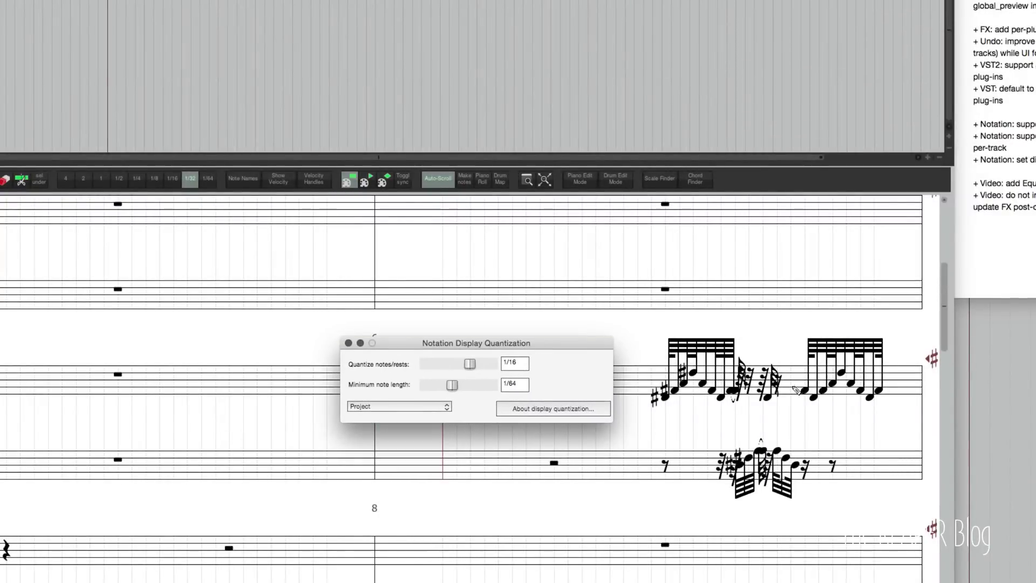